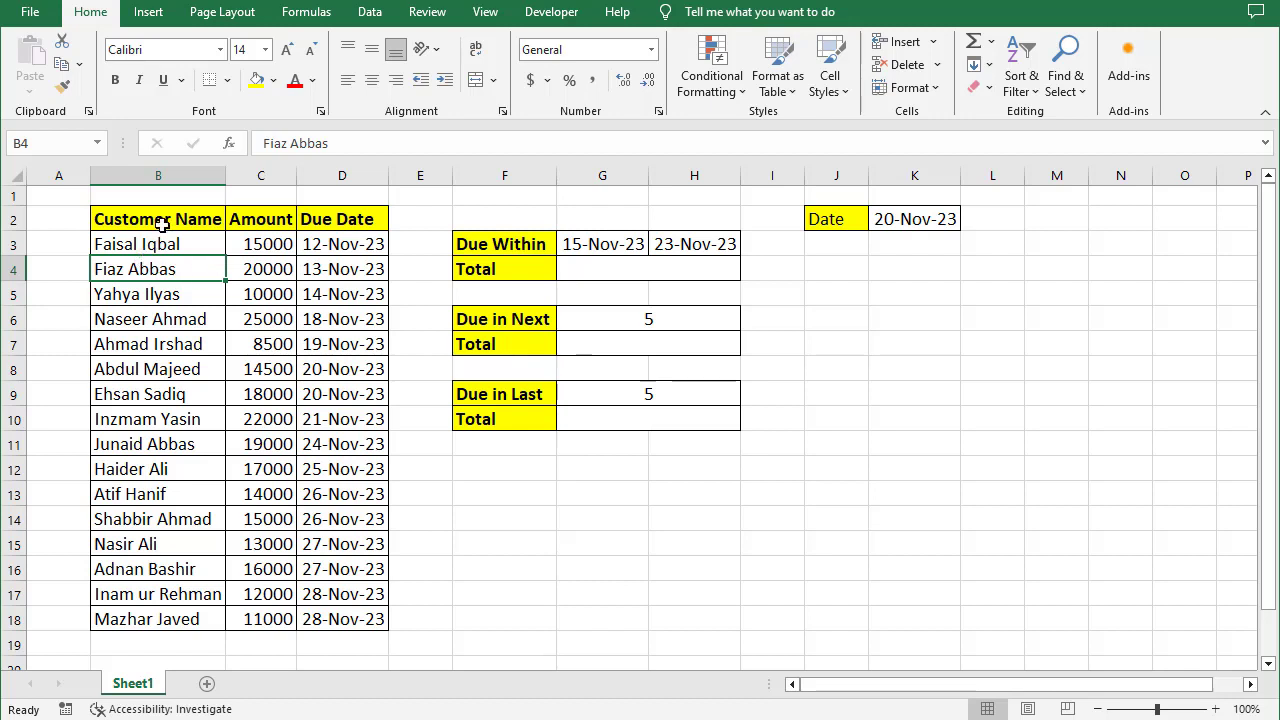
- Examine the customer table's names, amounts and due dates by selecting each column and the whole table
left_click(162, 224)
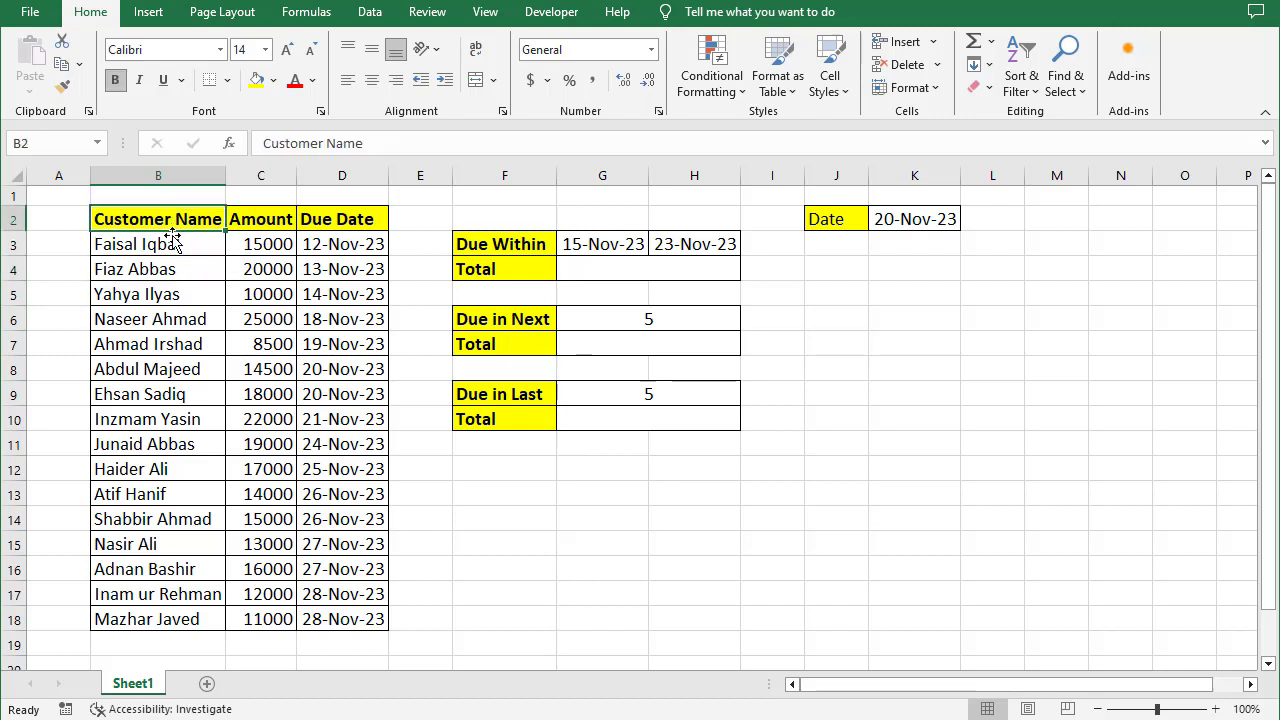
left_click_drag(168, 244, 188, 617)
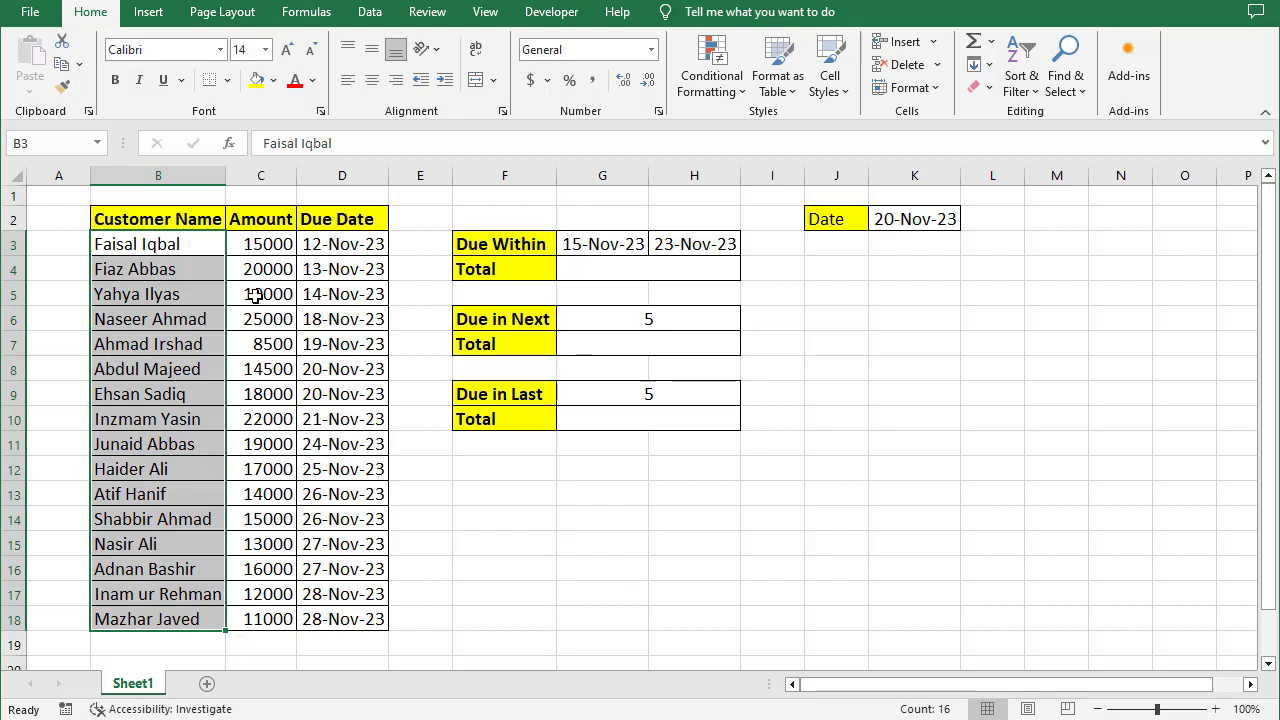
left_click(273, 218)
left_click_drag(273, 244, 258, 616)
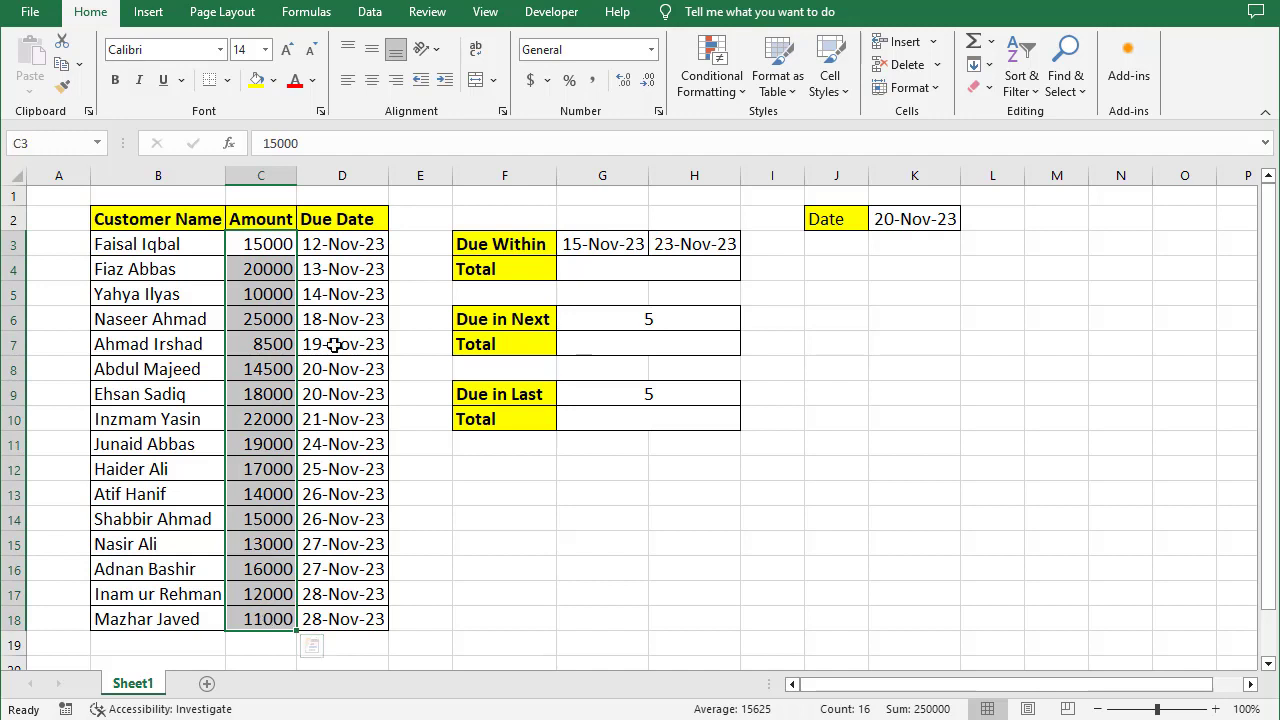
left_click(343, 222)
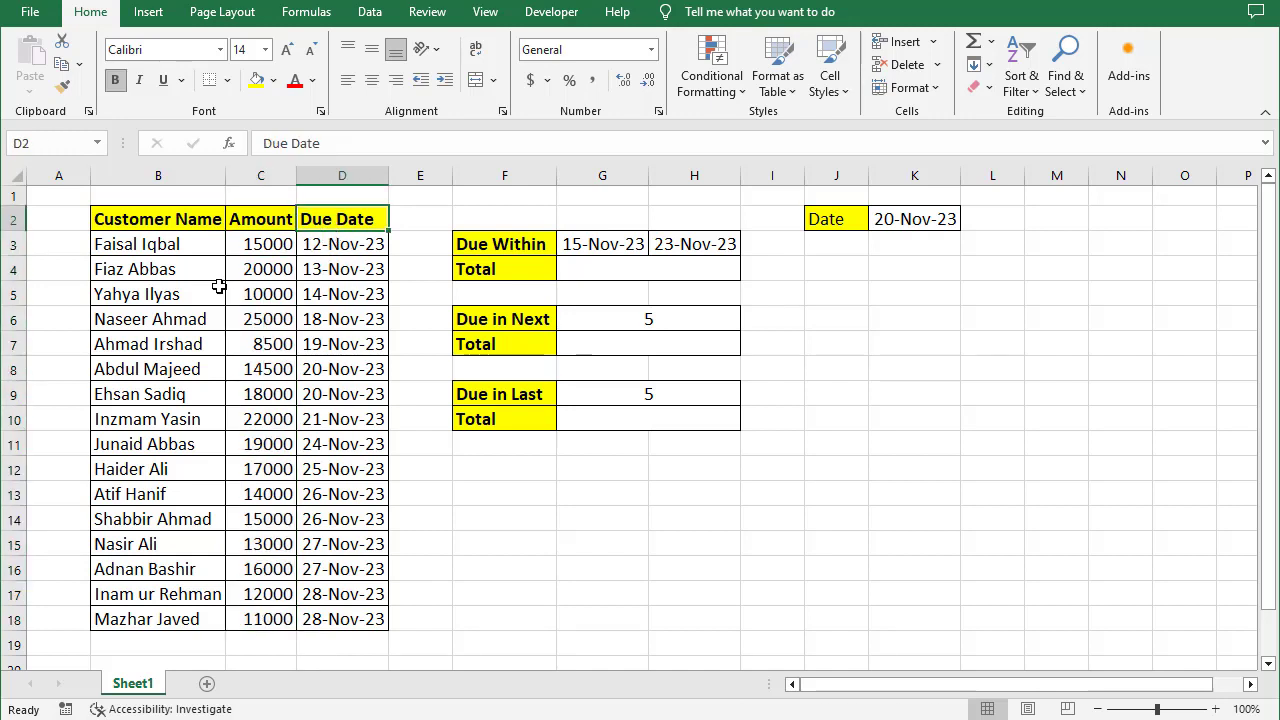
left_click(178, 312)
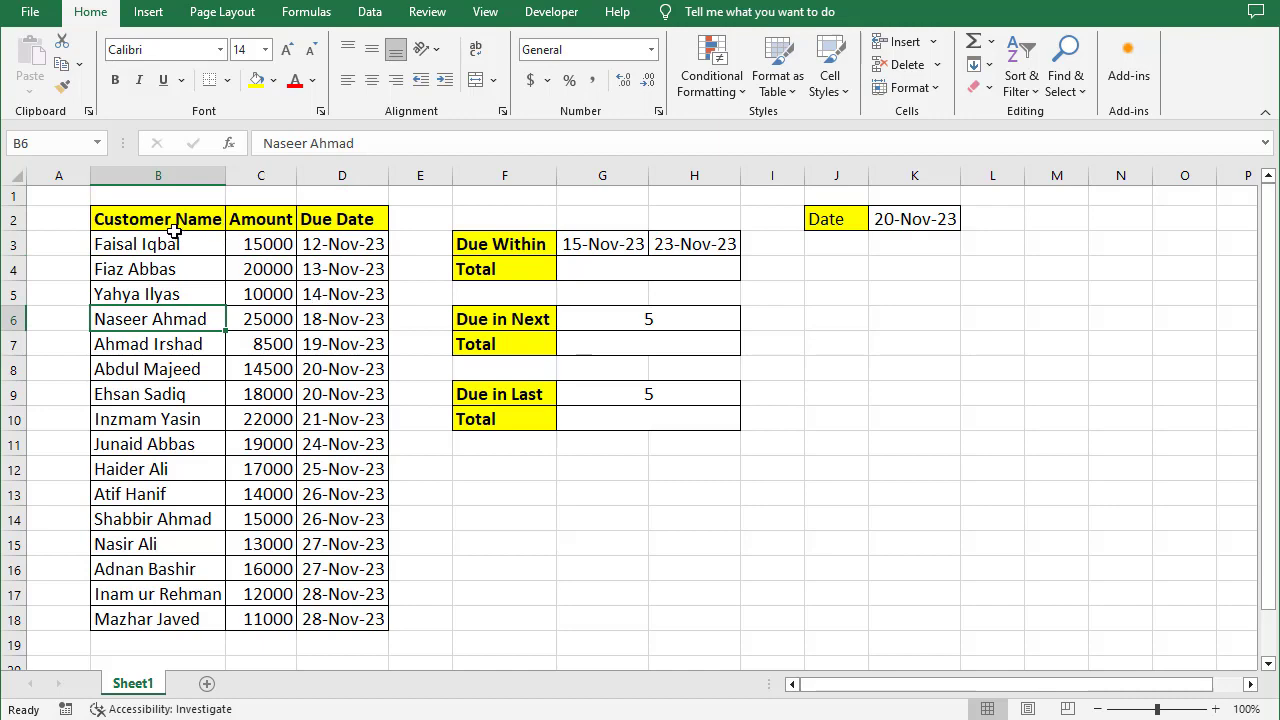
left_click_drag(172, 220, 337, 610)
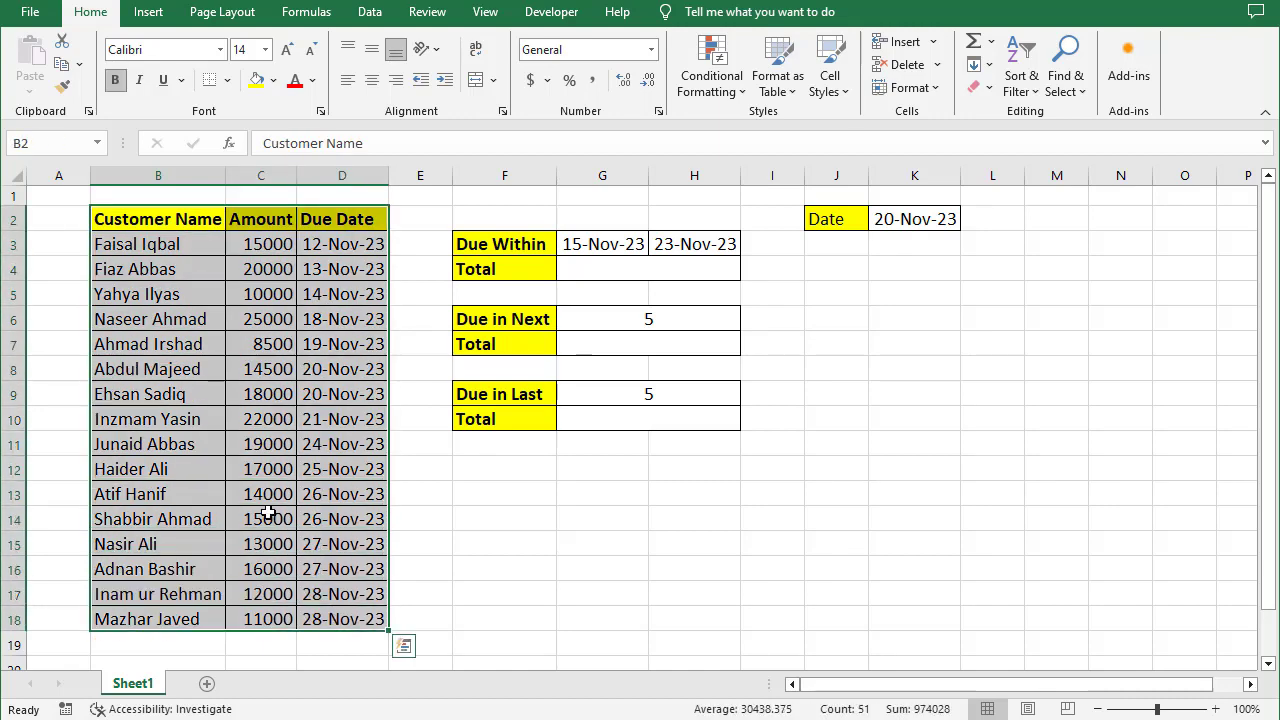
left_click(209, 440)
- Look over the Due Within, Due in Next and Due in Last summary cells and the reference date
left_click(617, 270)
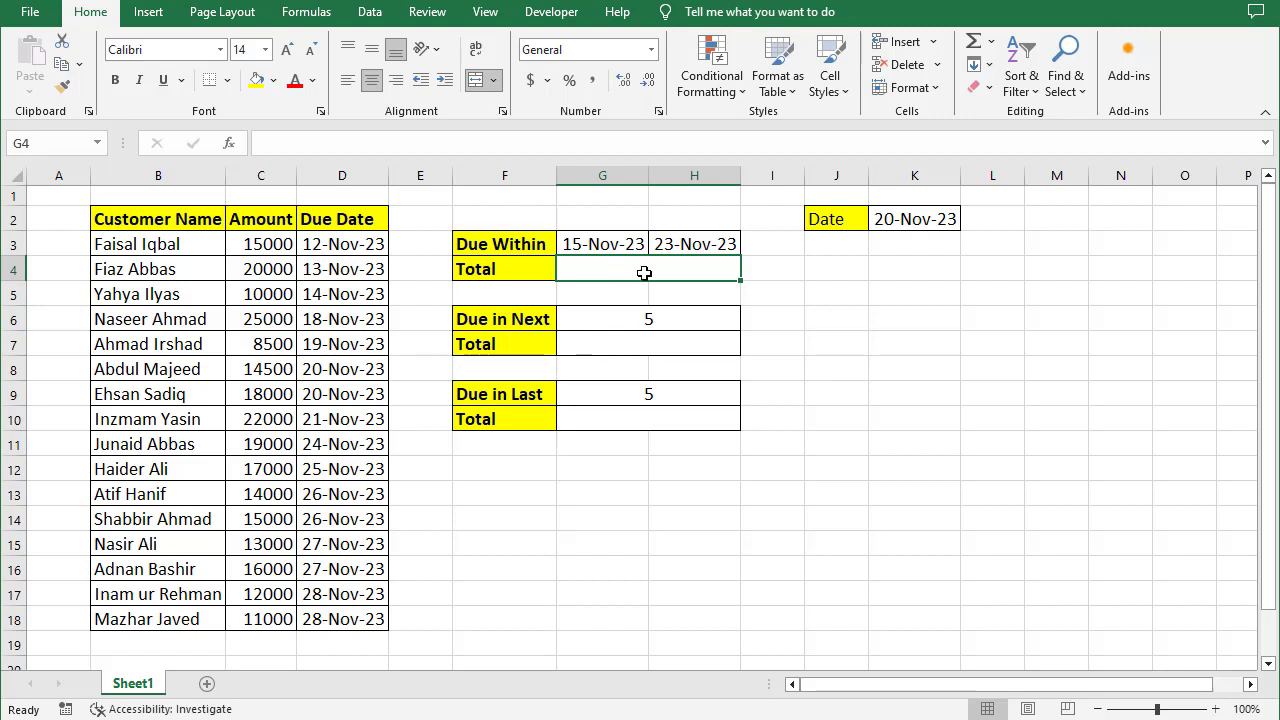
left_click(849, 277)
left_click(606, 270)
left_click(654, 355)
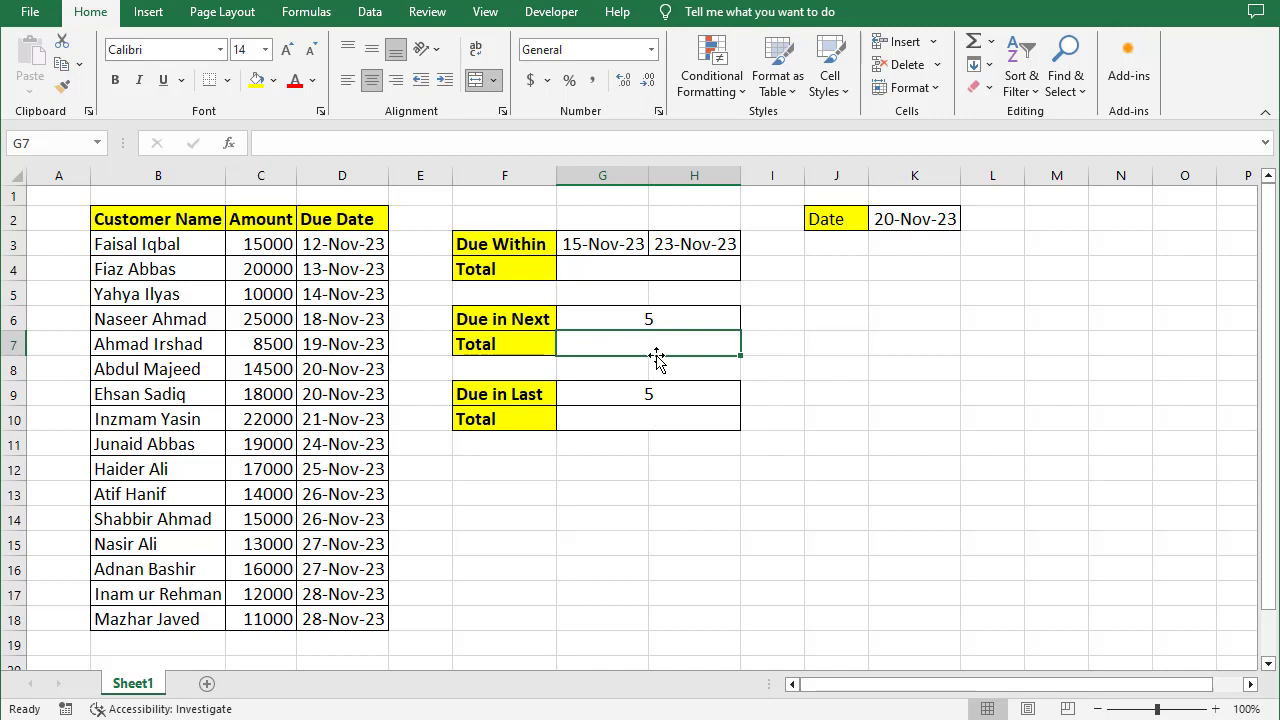
left_click(884, 228)
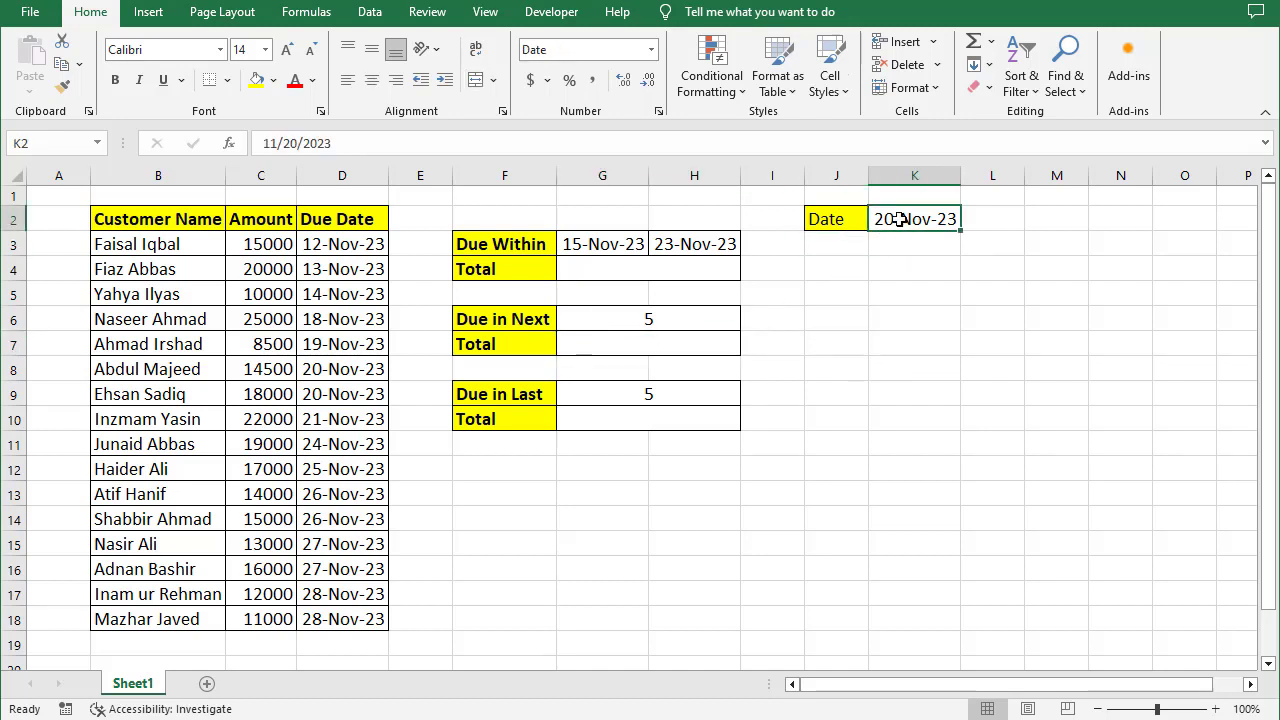
left_click(668, 340)
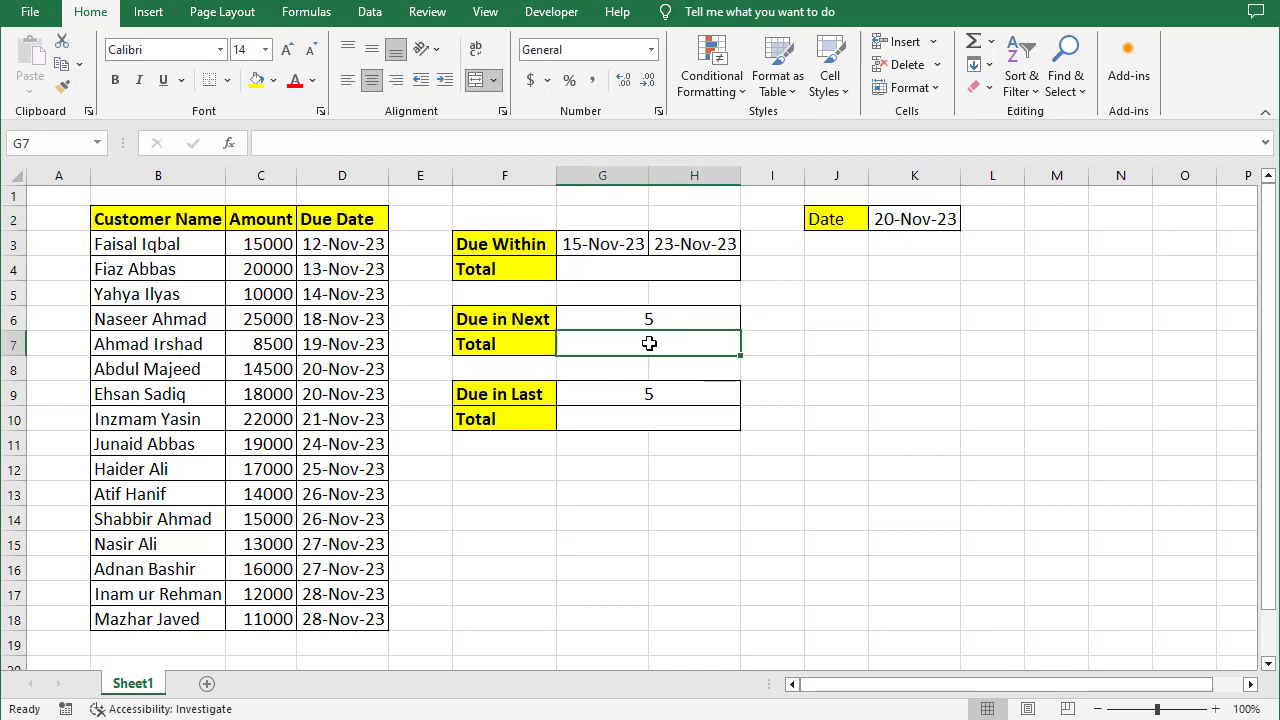
left_click(655, 423)
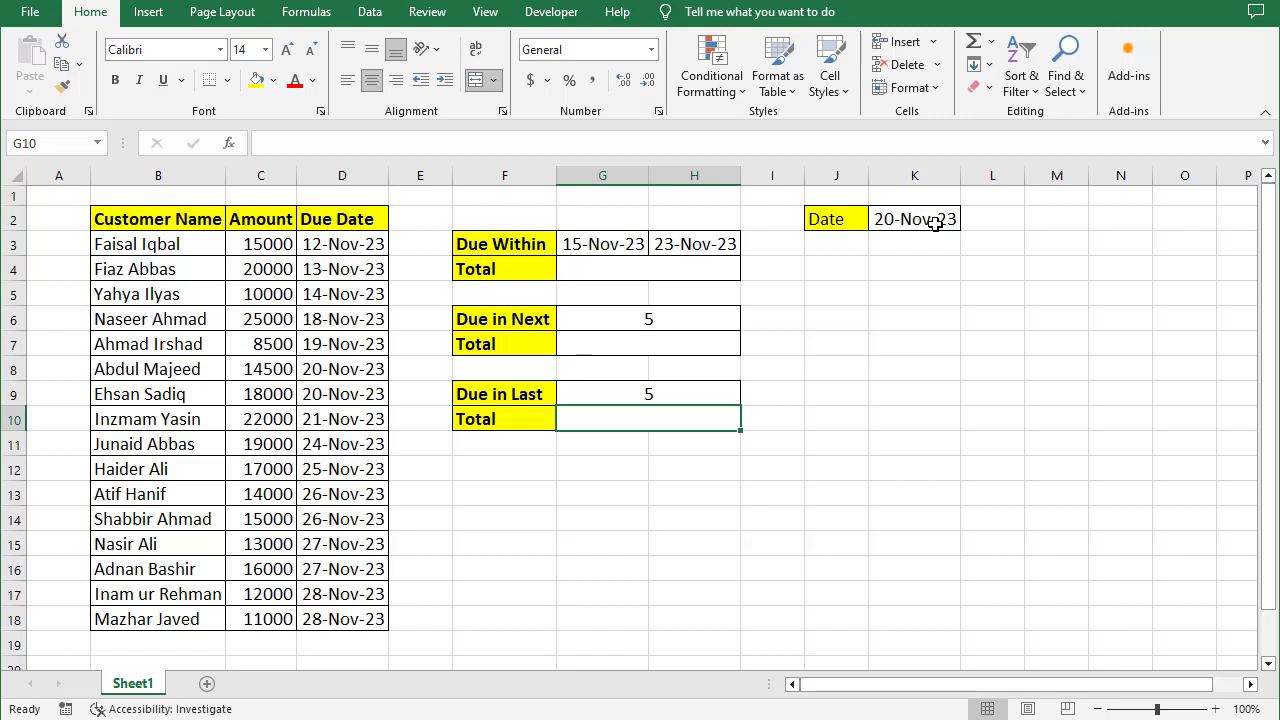
left_click(628, 271)
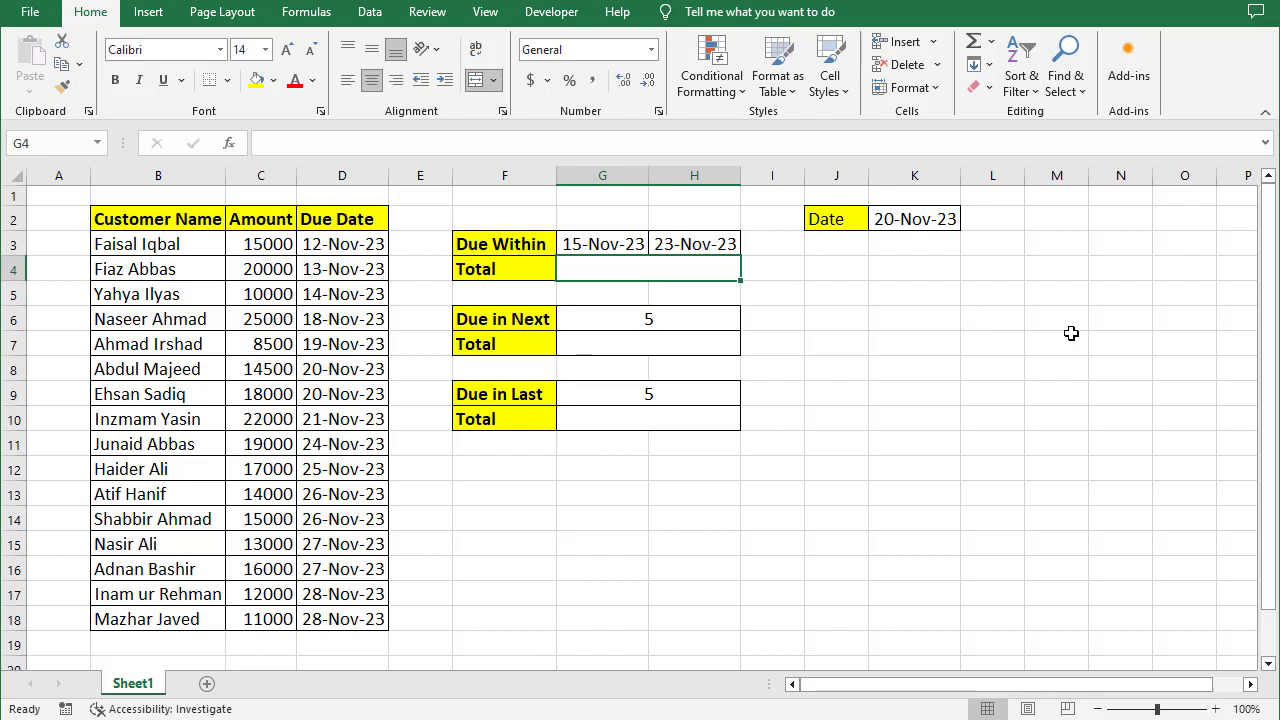
- In the Due Within Total cell, start a SUMIFS summing C3:C18 where D3:D18 is on or after G3
type("=sumif")
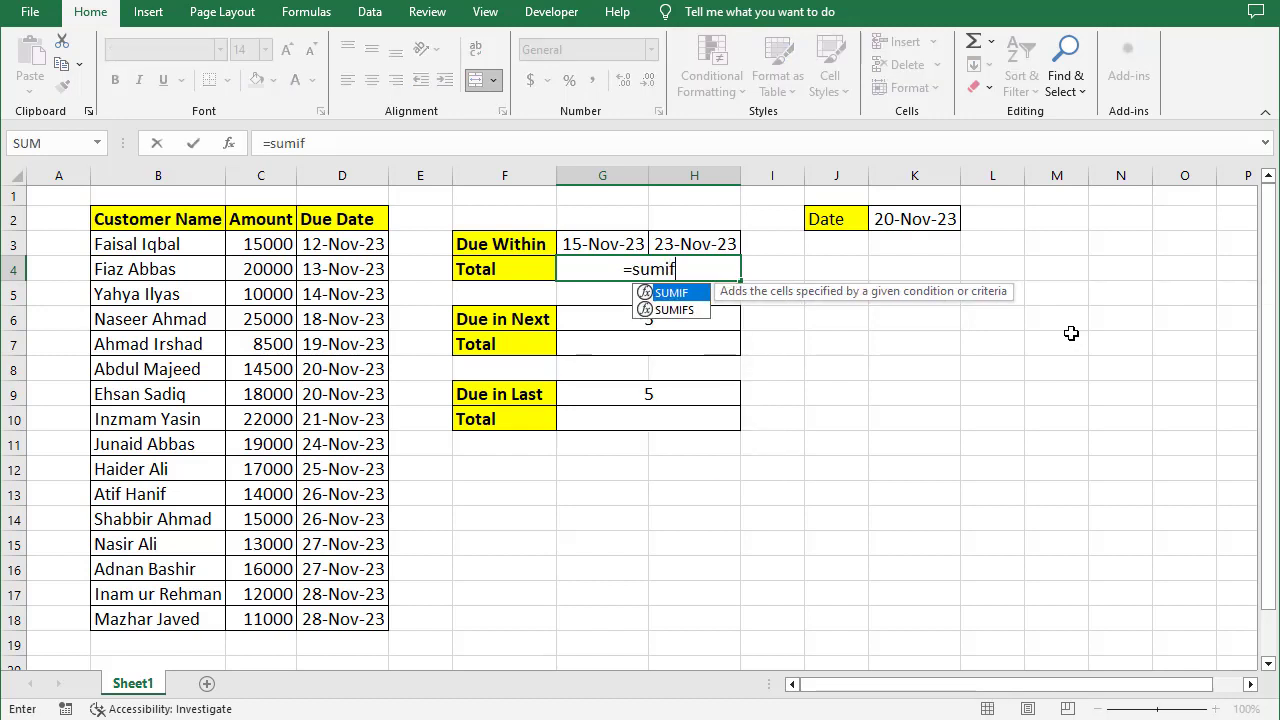
type("s")
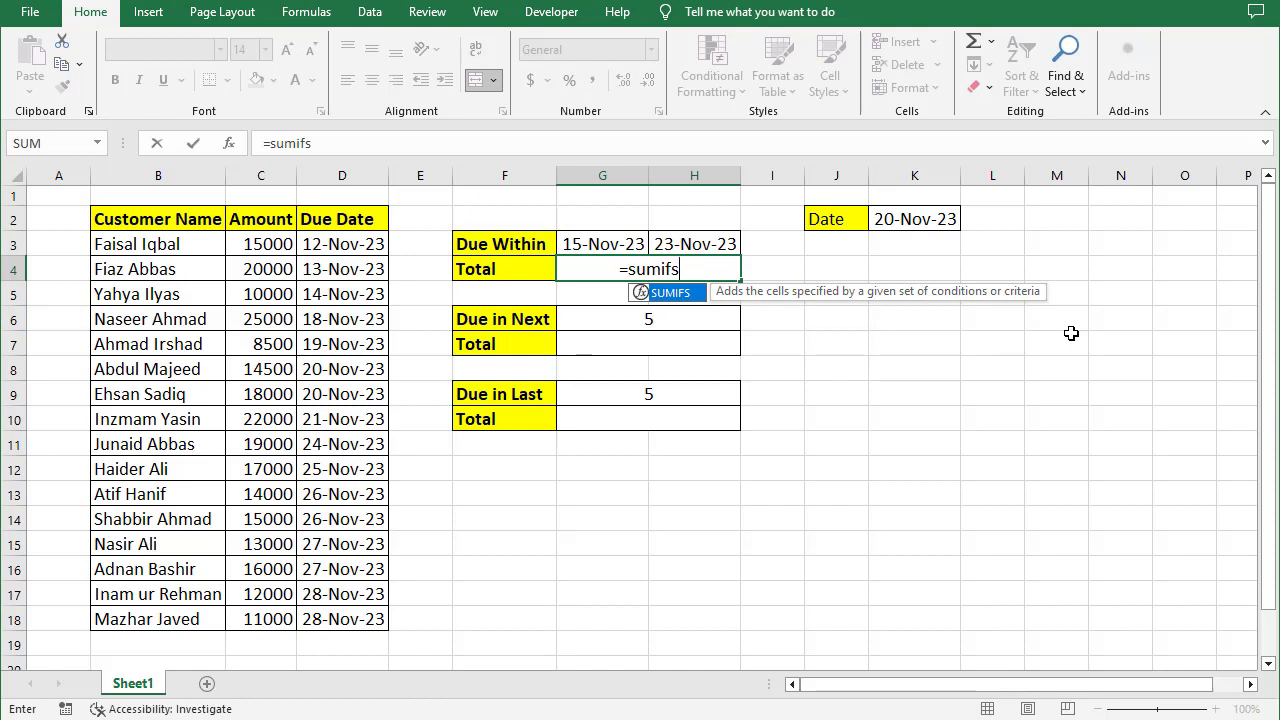
key("Tab")
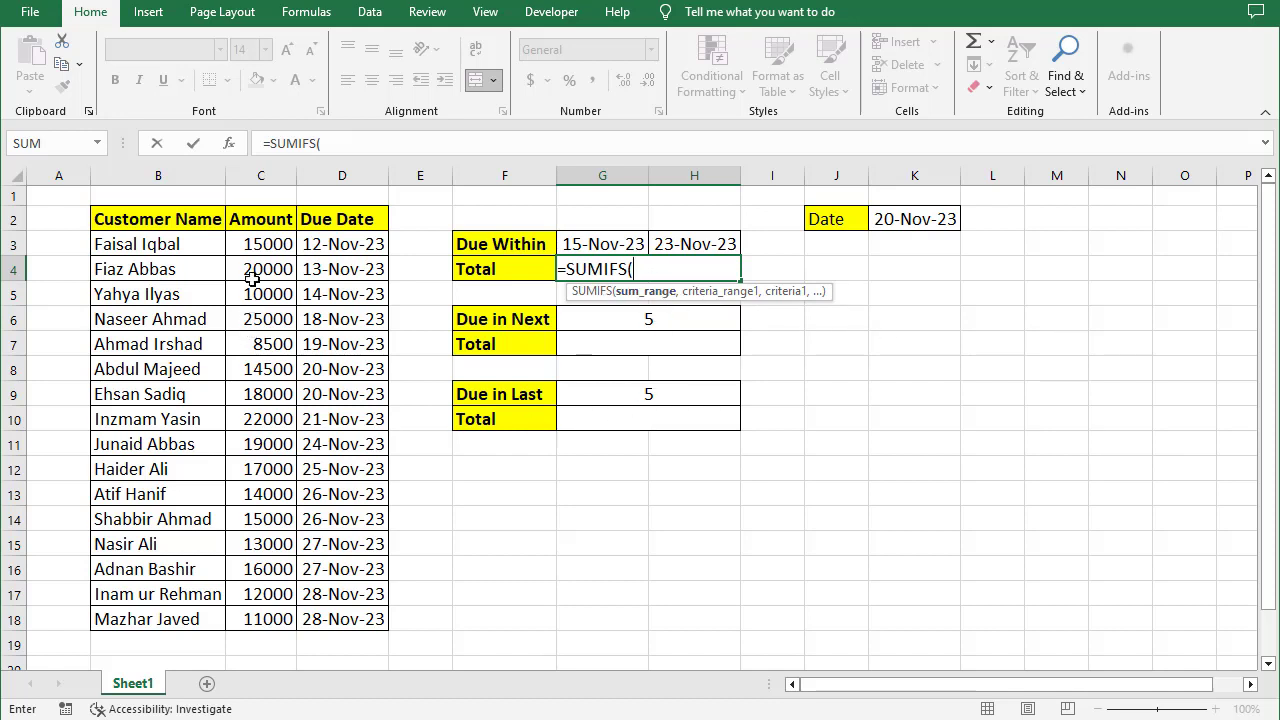
left_click_drag(257, 246, 274, 621)
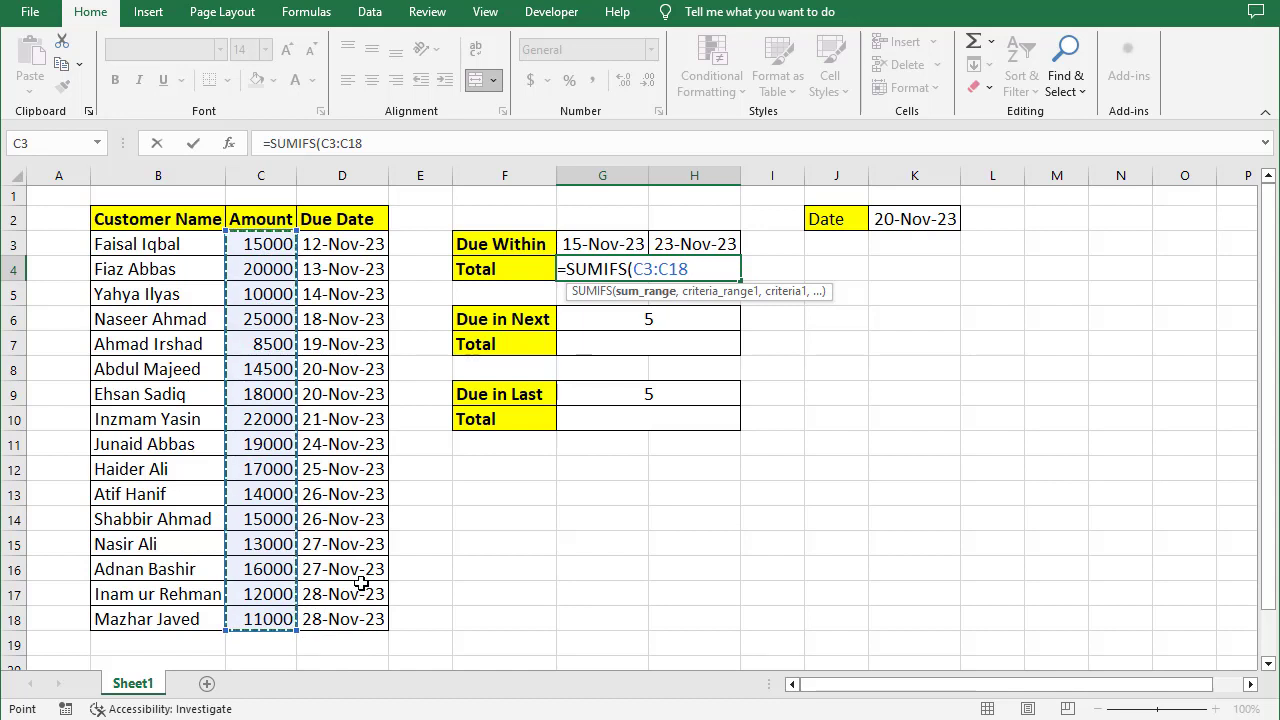
type(",")
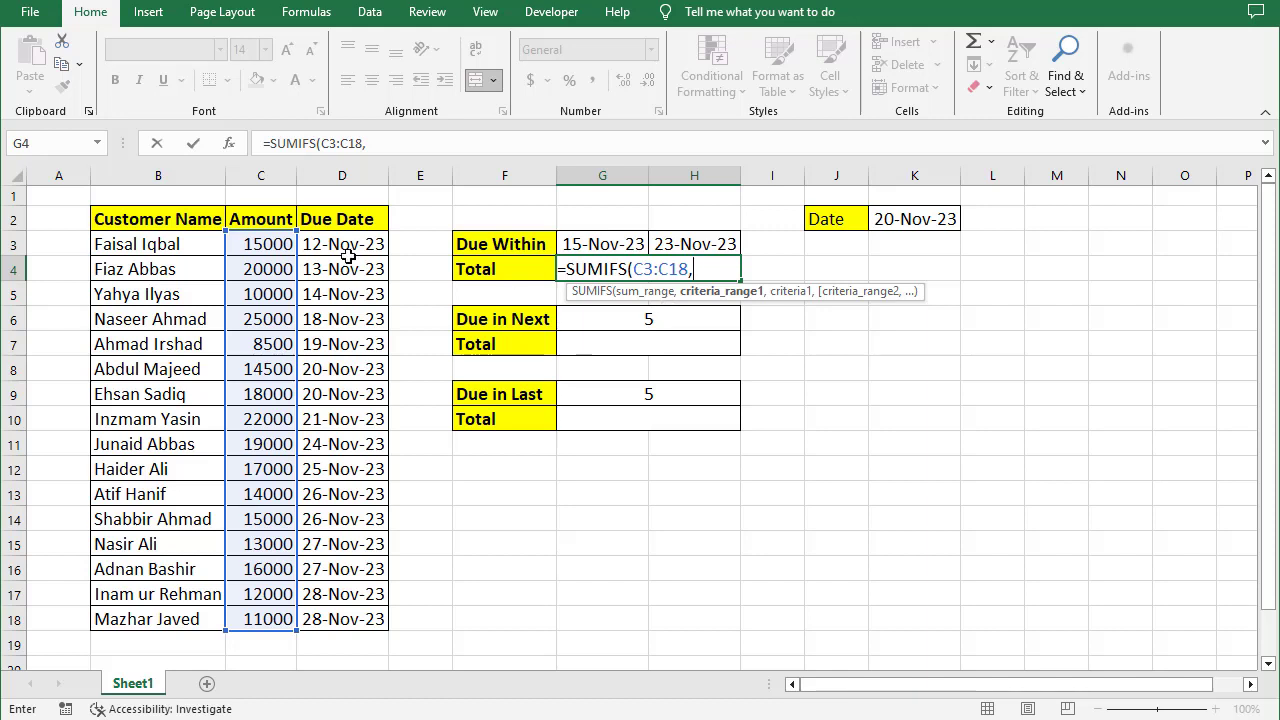
left_click_drag(350, 244, 348, 611)
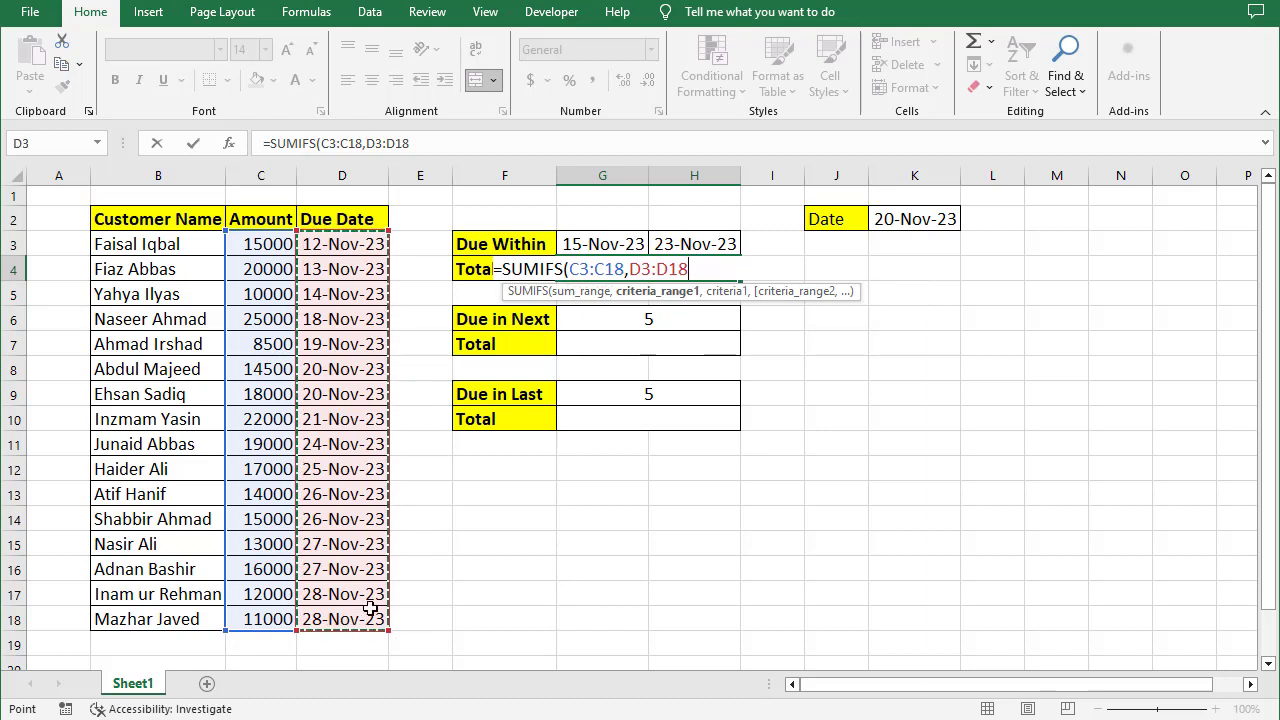
type(",")
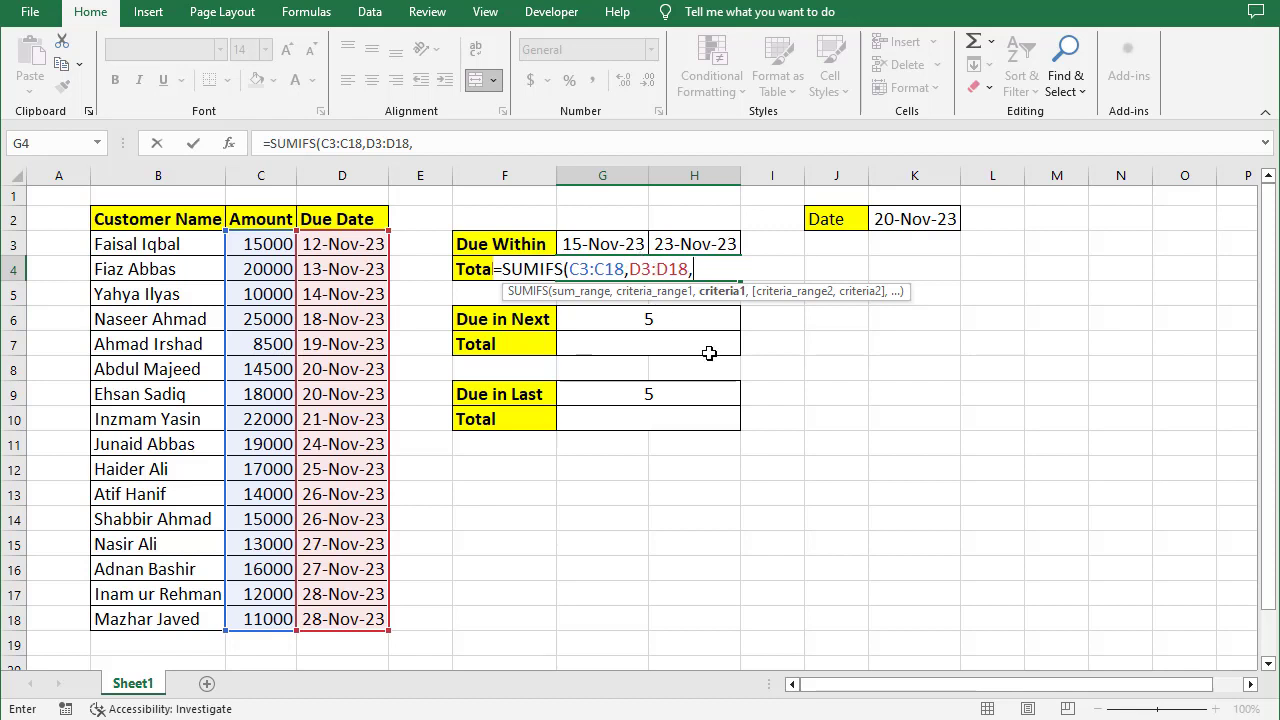
type("\">=\"&")
left_click(575, 244)
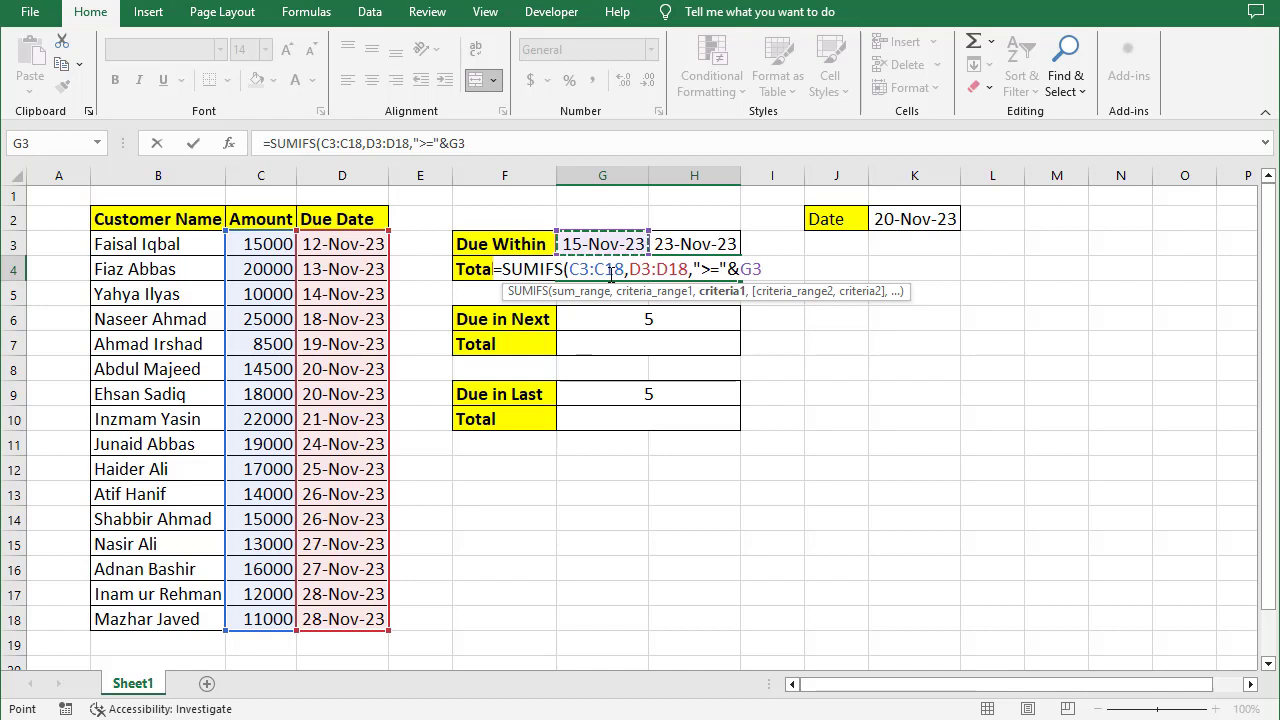
- Add the second condition that D3:D18 is on or before H3, close the SUMIFS and enter it
type(",")
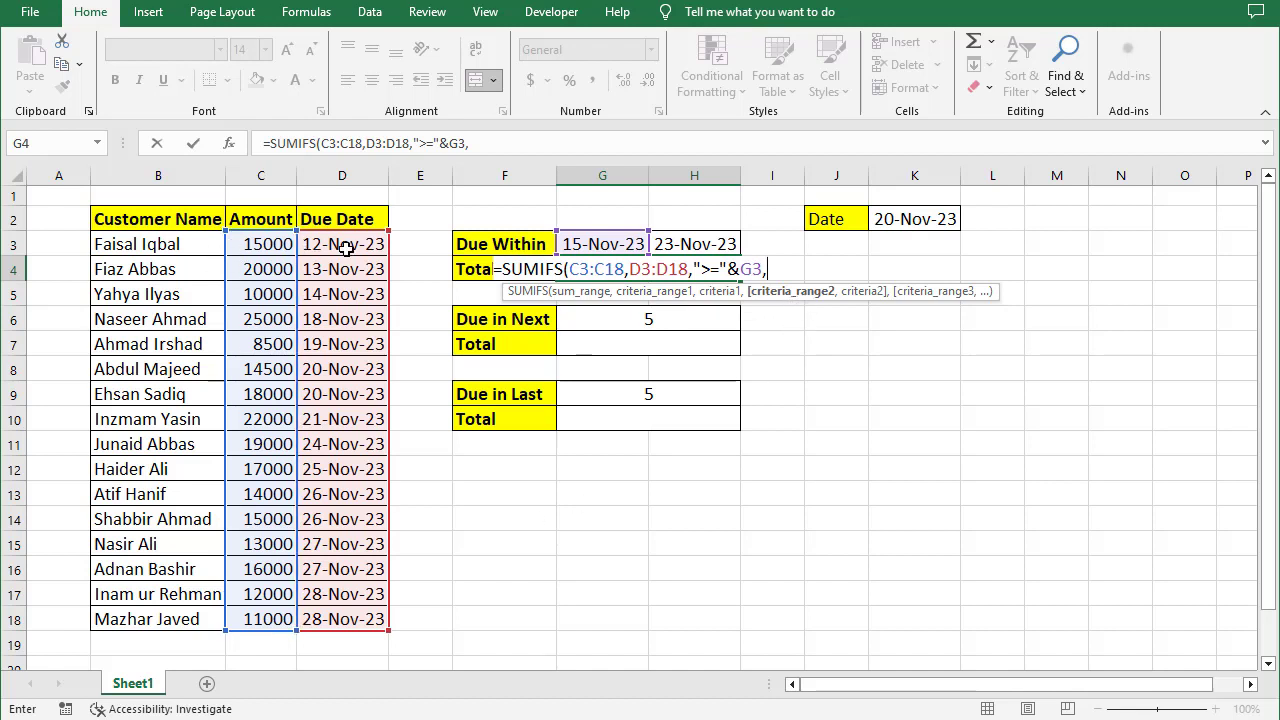
left_click_drag(340, 246, 340, 622)
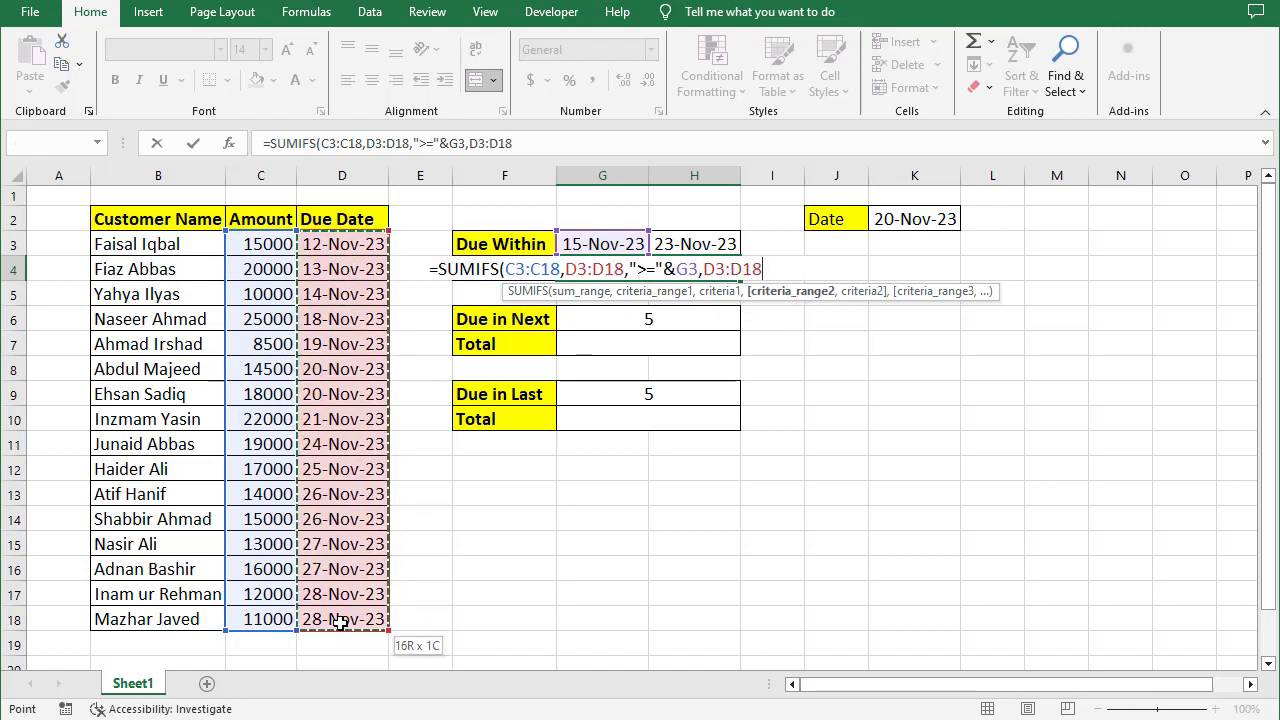
type(",")
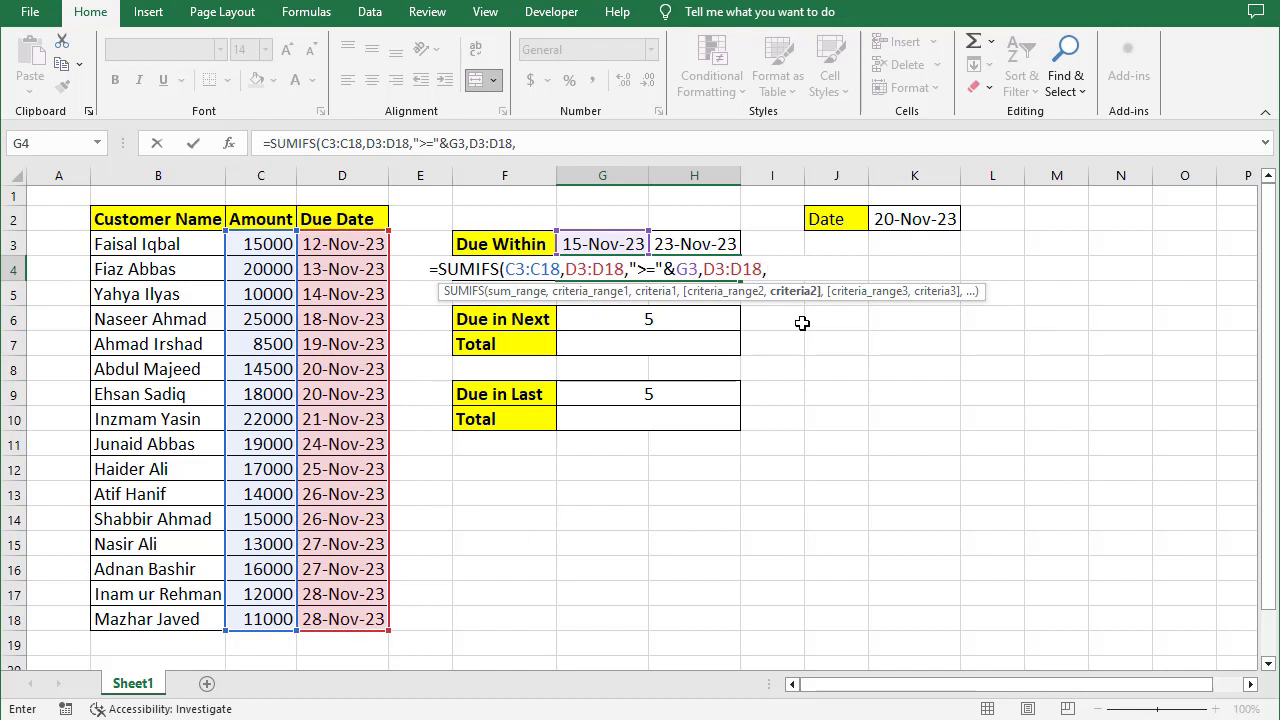
type("\"<=\"")
type("&")
left_click(712, 236)
type(")")
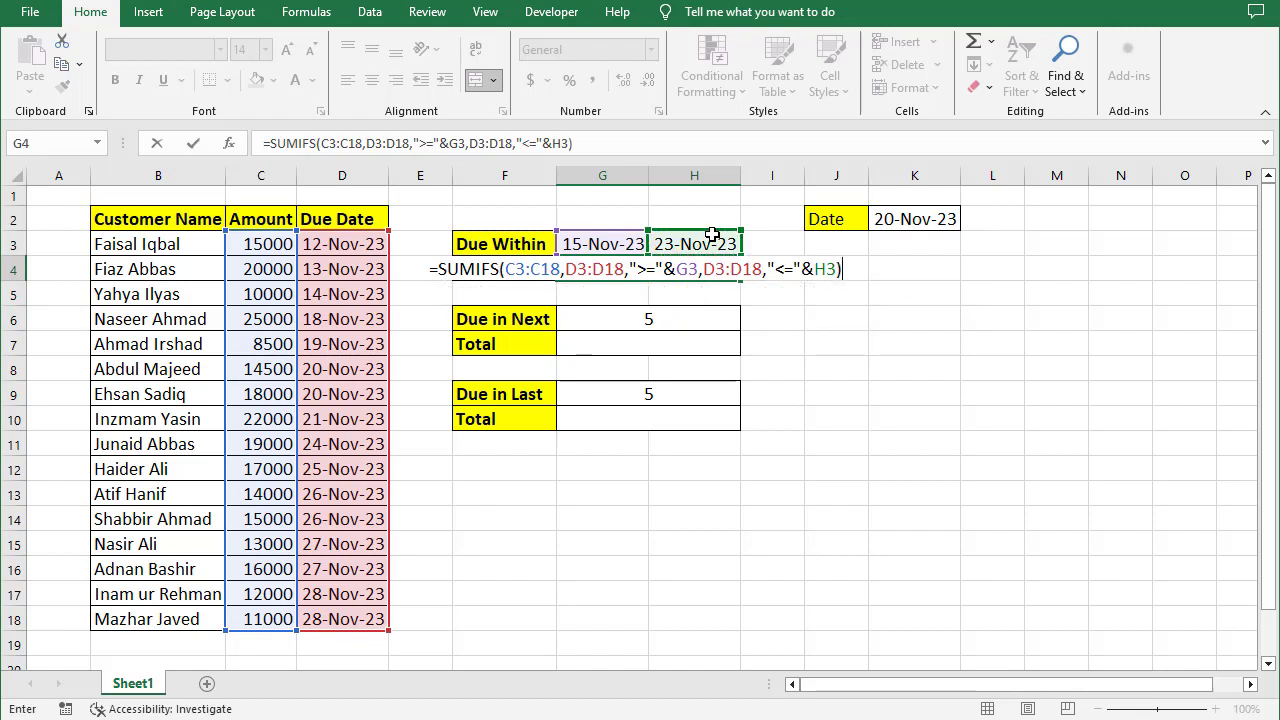
key("Return")
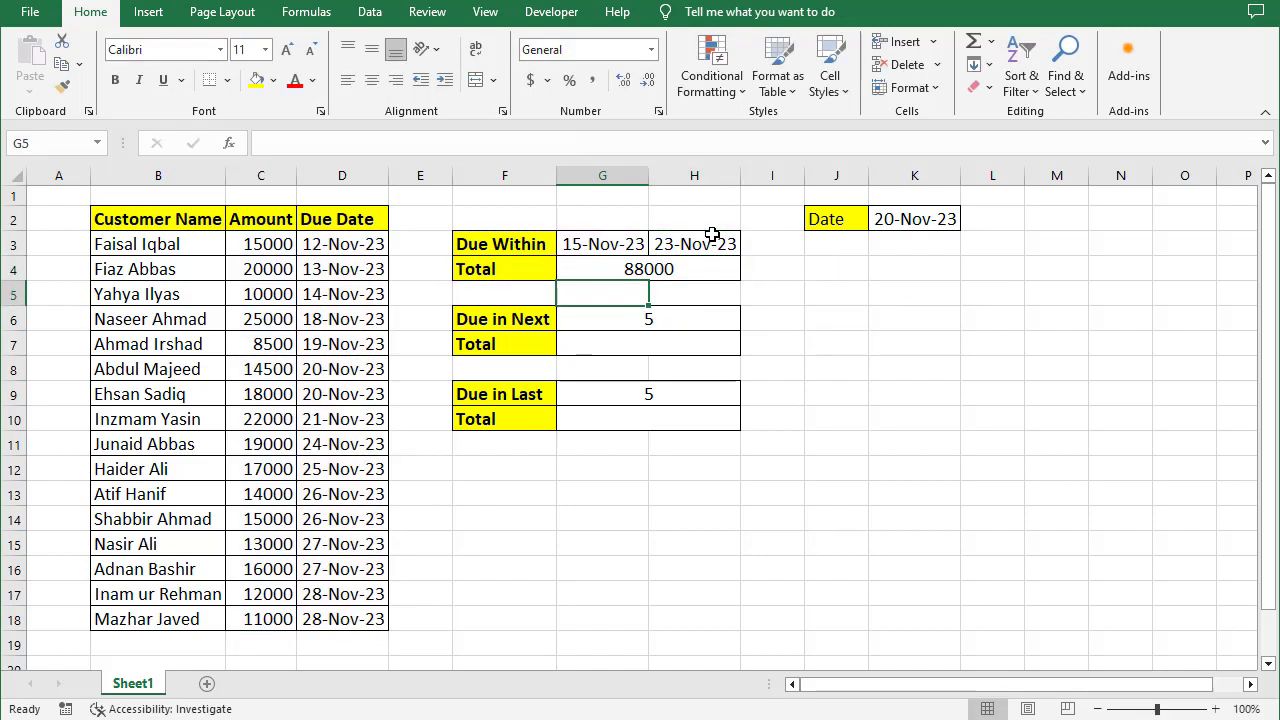
- In the Due in Next Total cell, start a SUMIFS summing C3:C18 with D3:D18 as the first criteria range
left_click(660, 268)
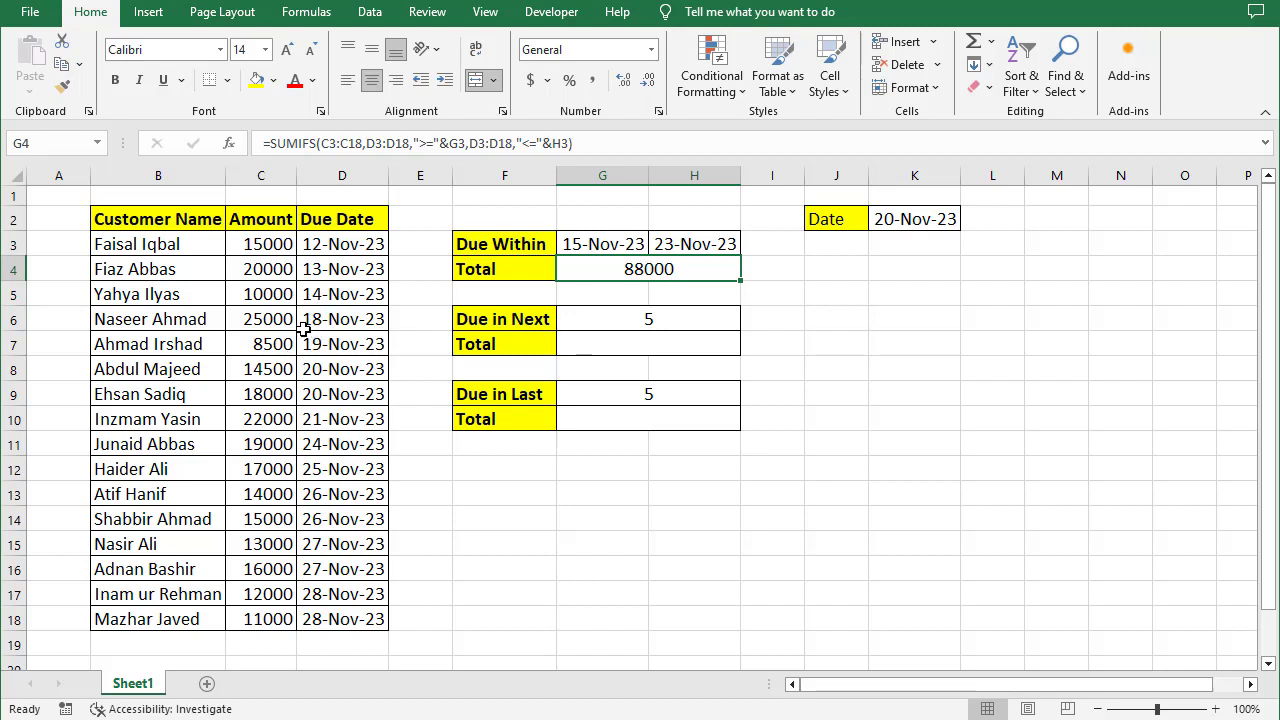
left_click_drag(276, 319, 288, 422)
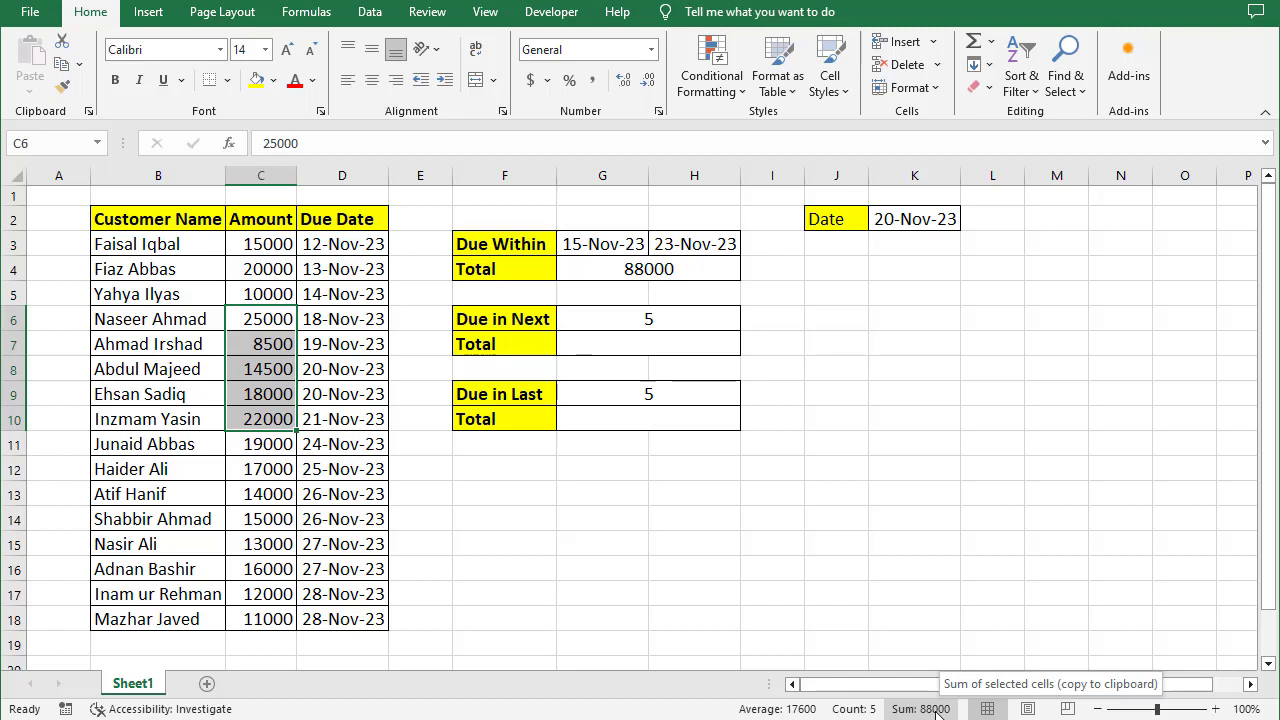
left_click(661, 345)
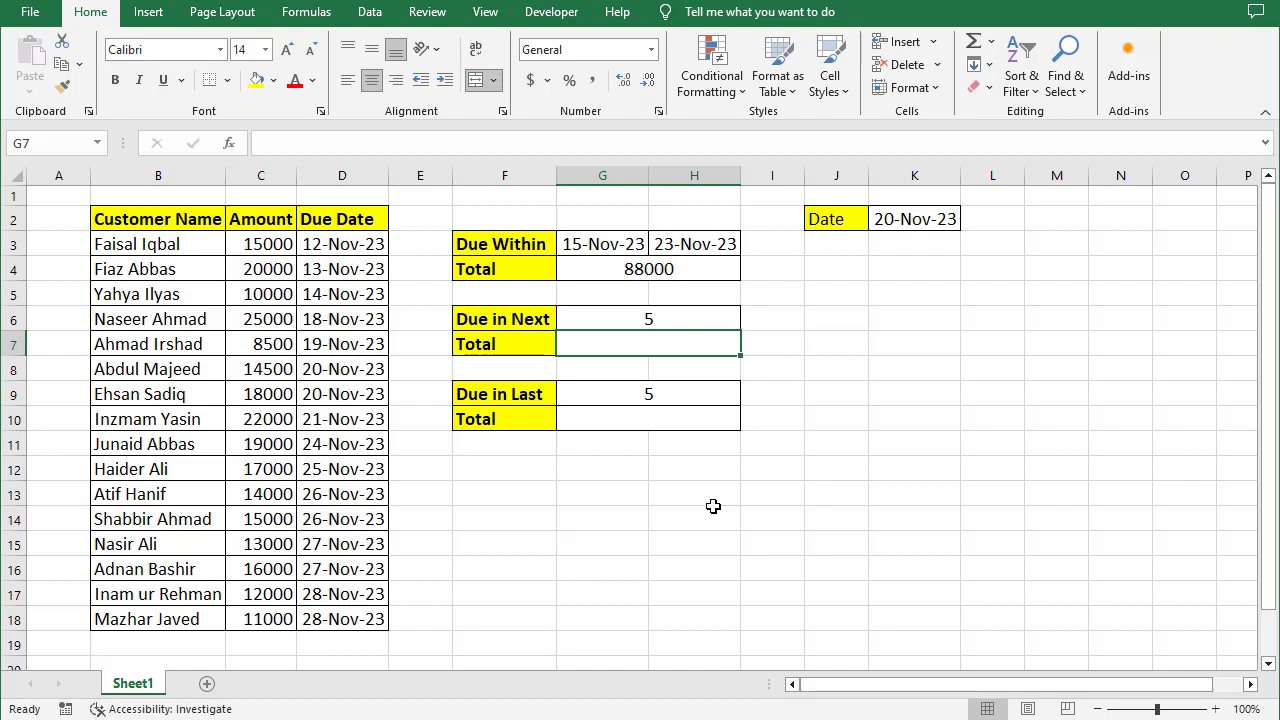
type("=sumifs")
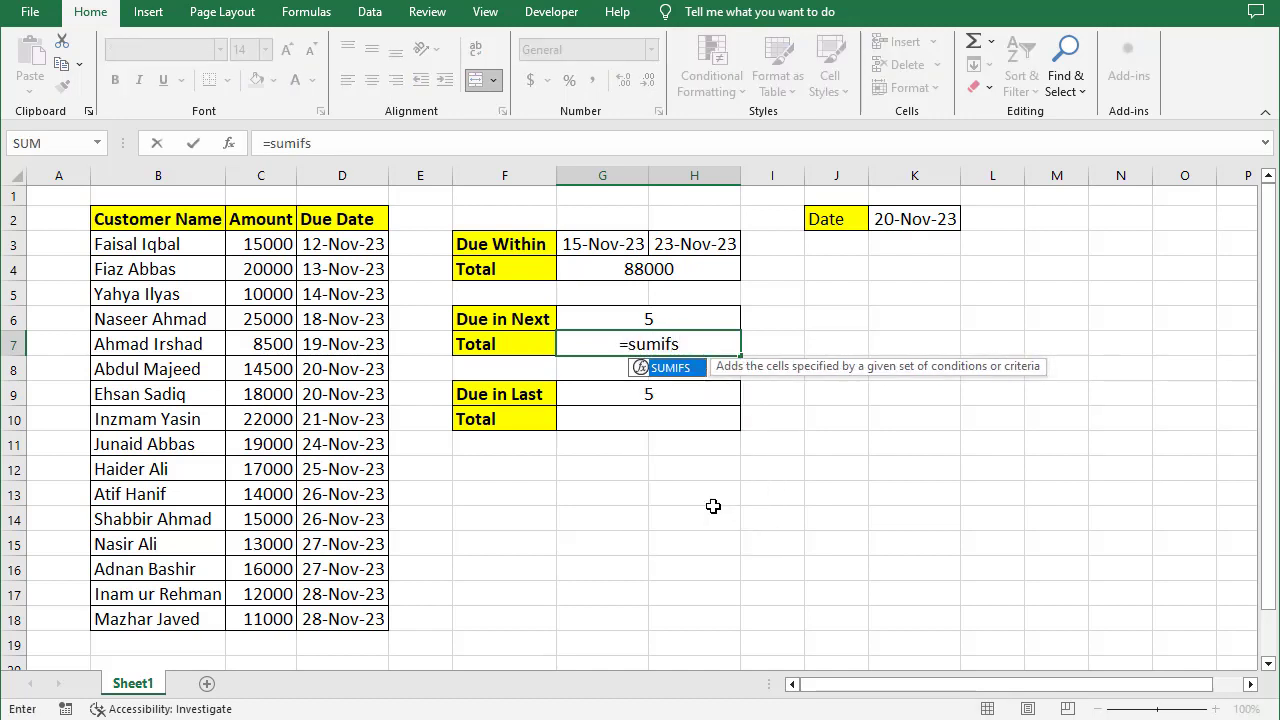
key("Tab")
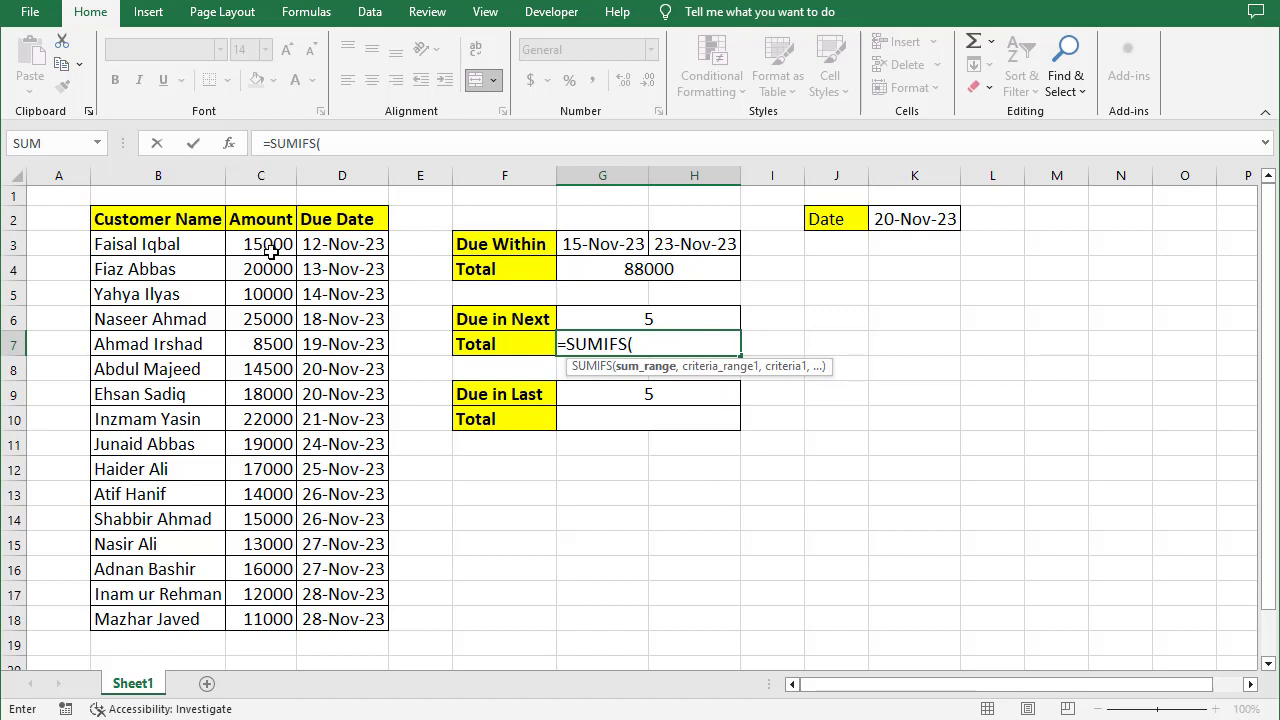
left_click_drag(280, 244, 286, 620)
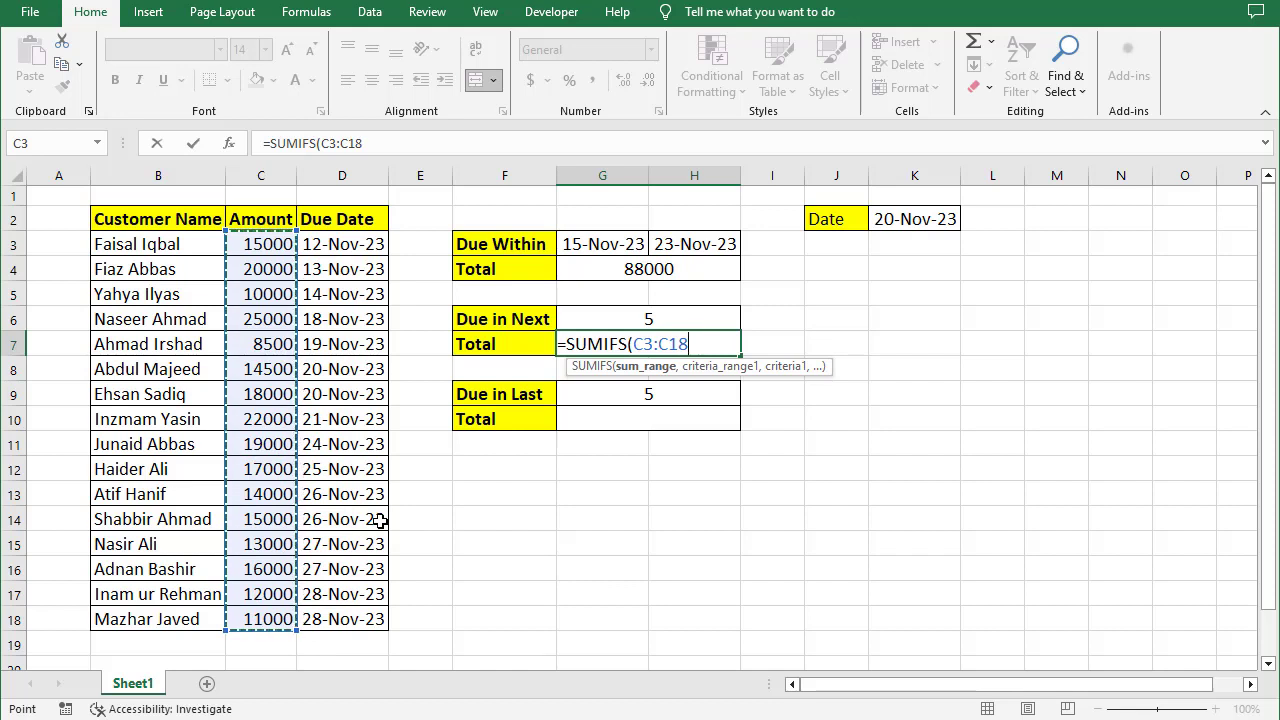
type(",")
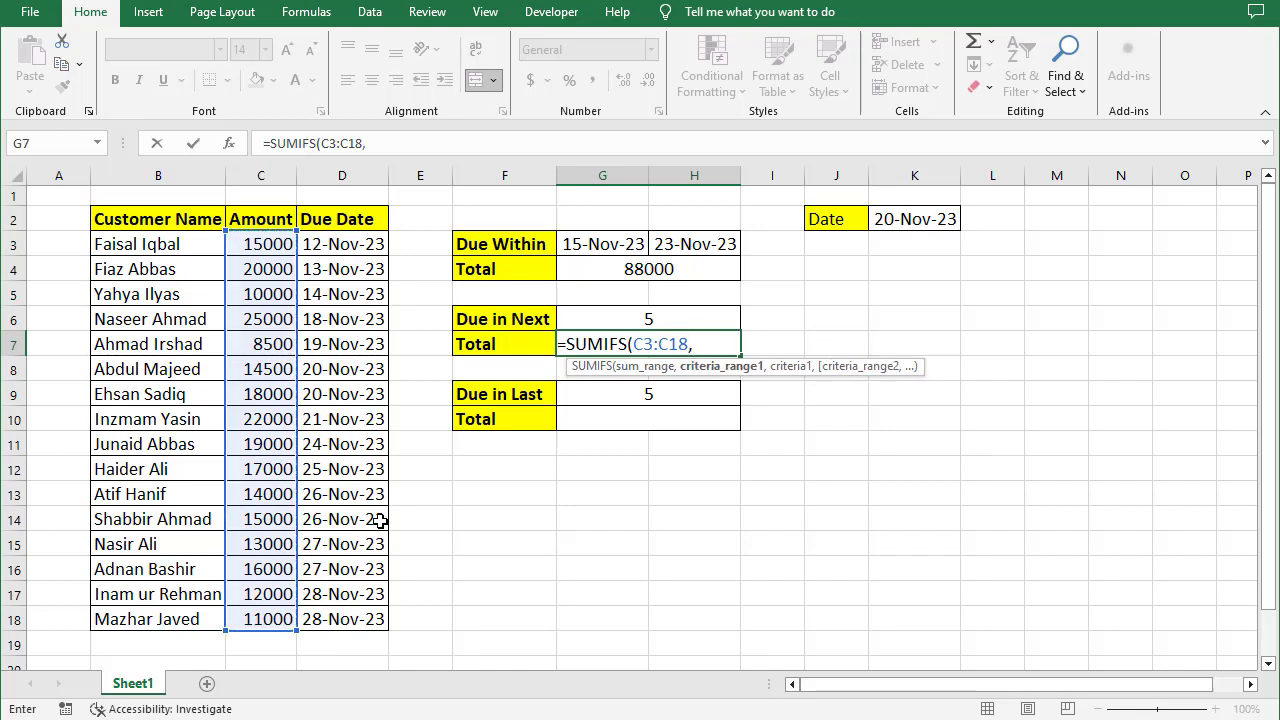
left_click_drag(343, 246, 331, 626)
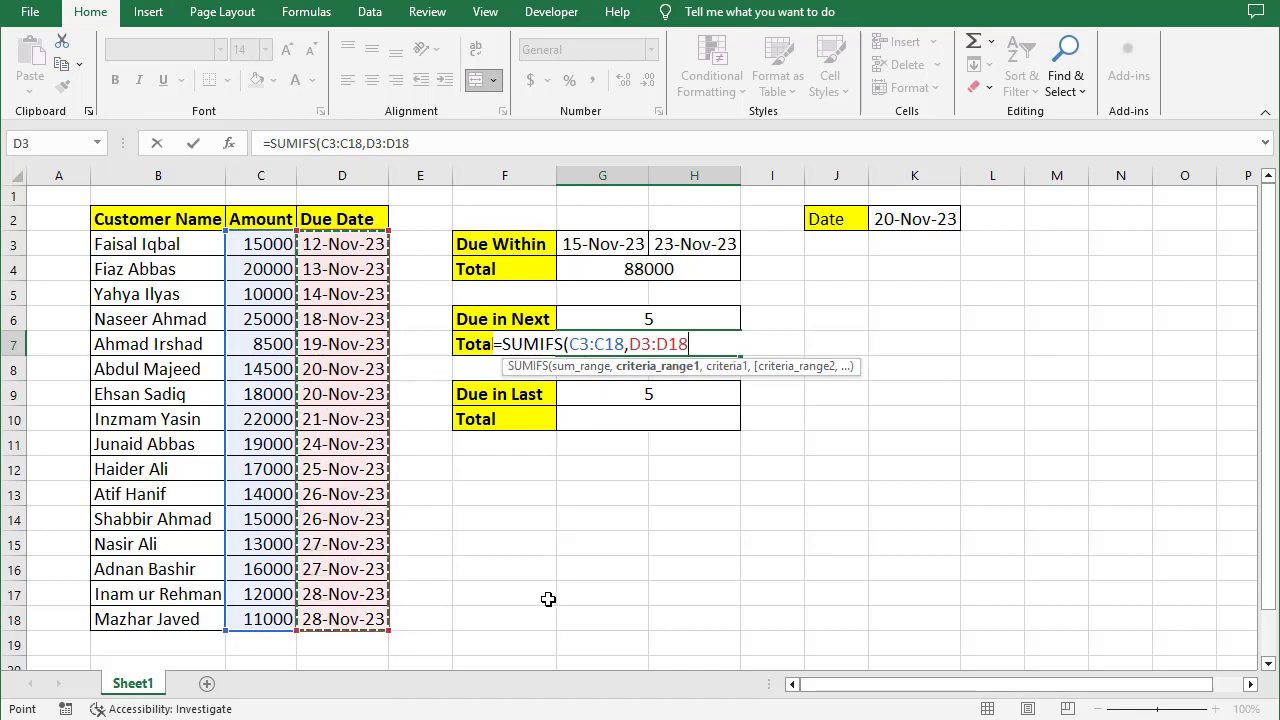
type(",")
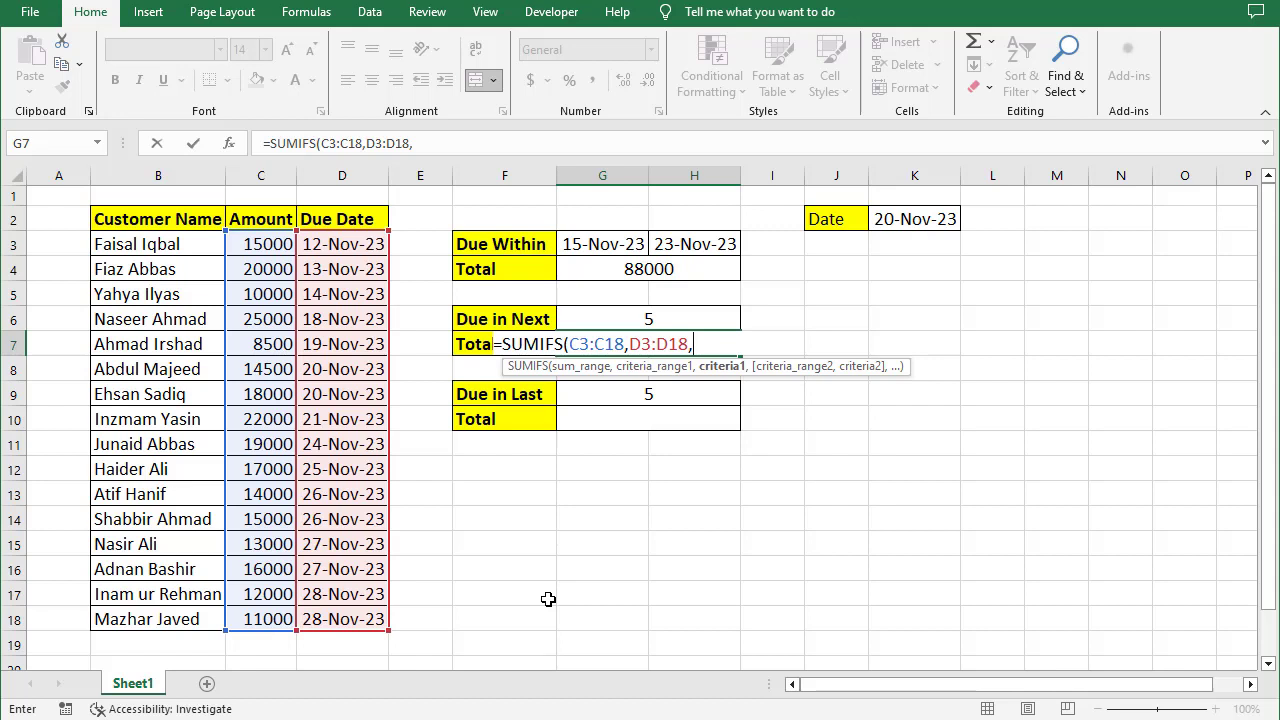
type("\">=\"&")
- Add the first criterion ">="&K2 and select D3:D18 as the second criteria range
left_click(899, 222)
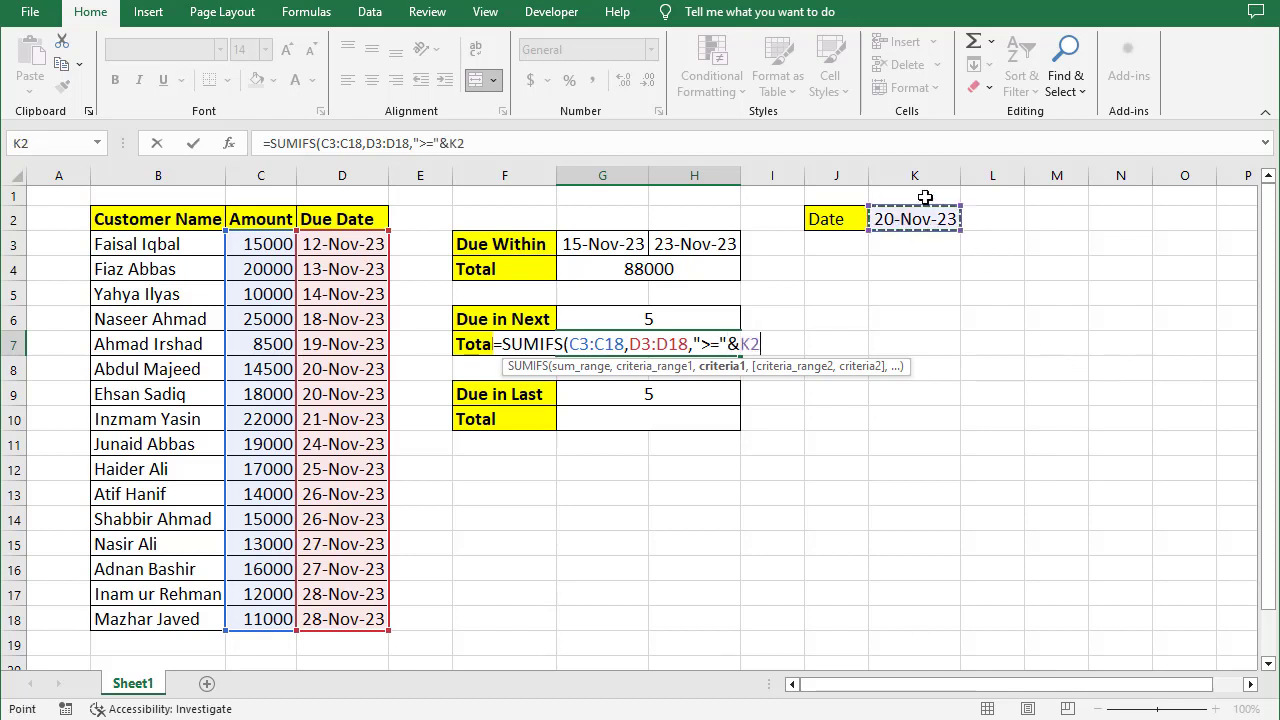
type(",")
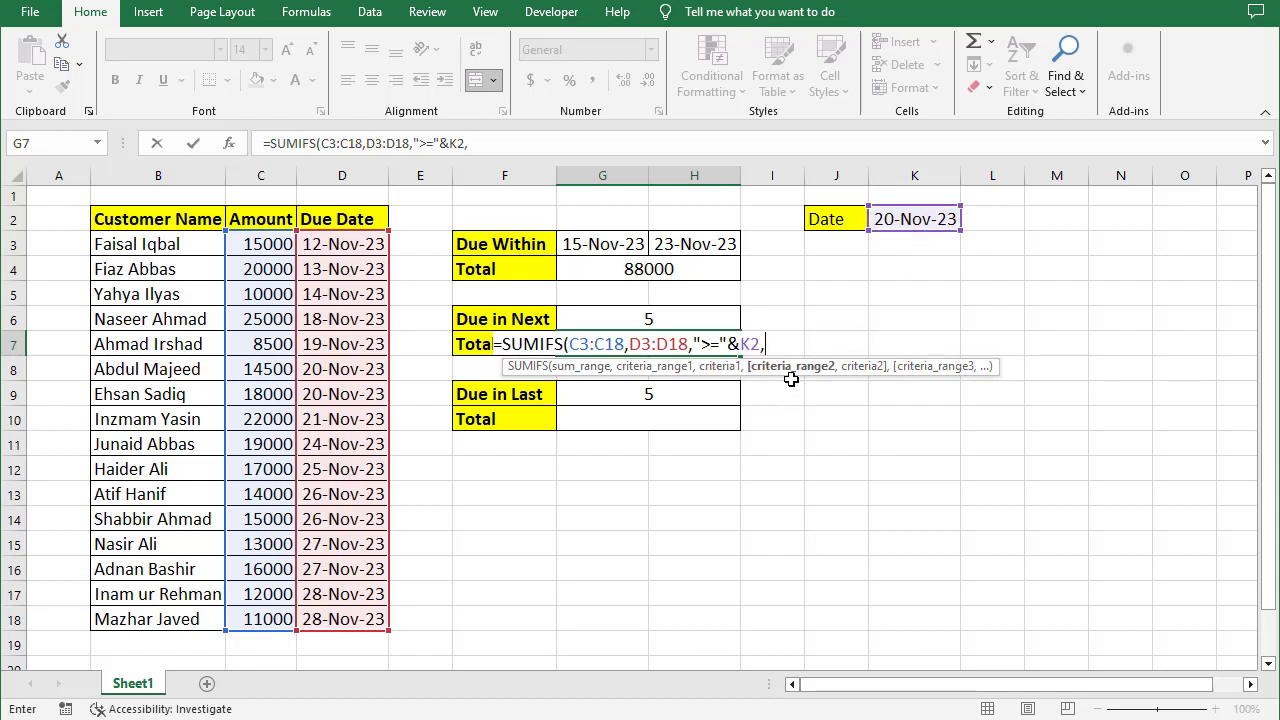
left_click_drag(334, 246, 395, 622)
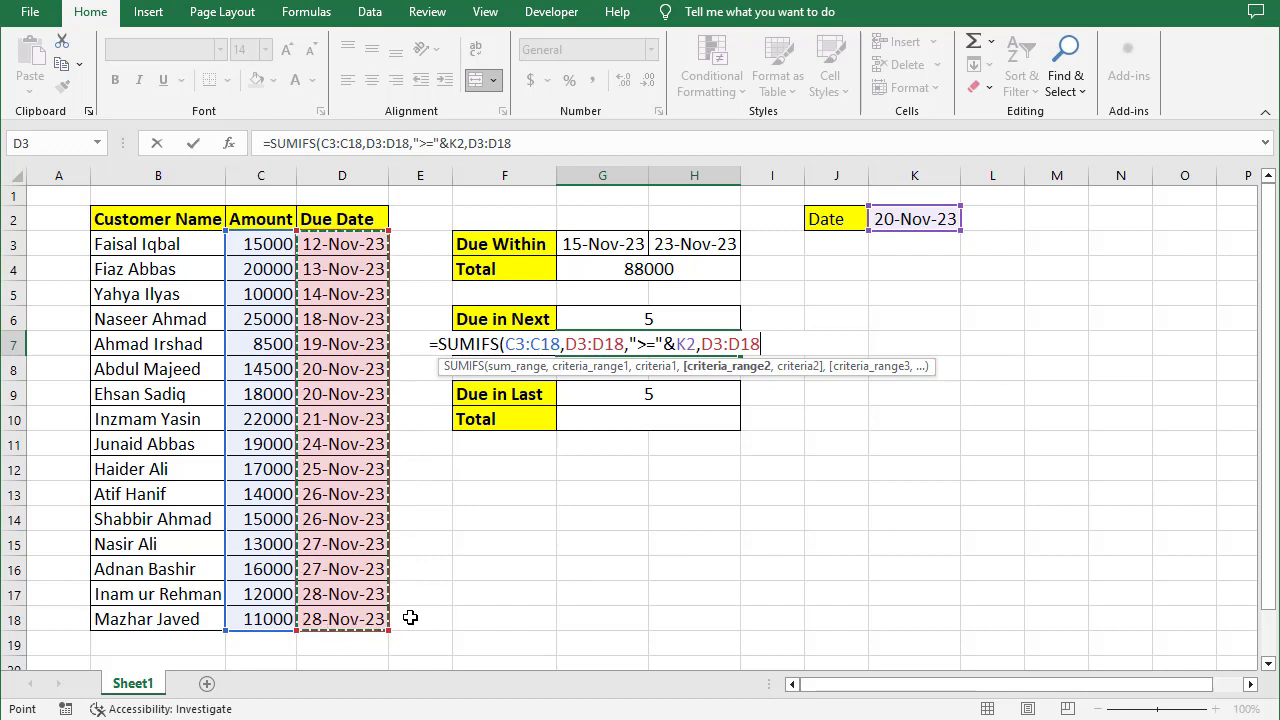
type(",")
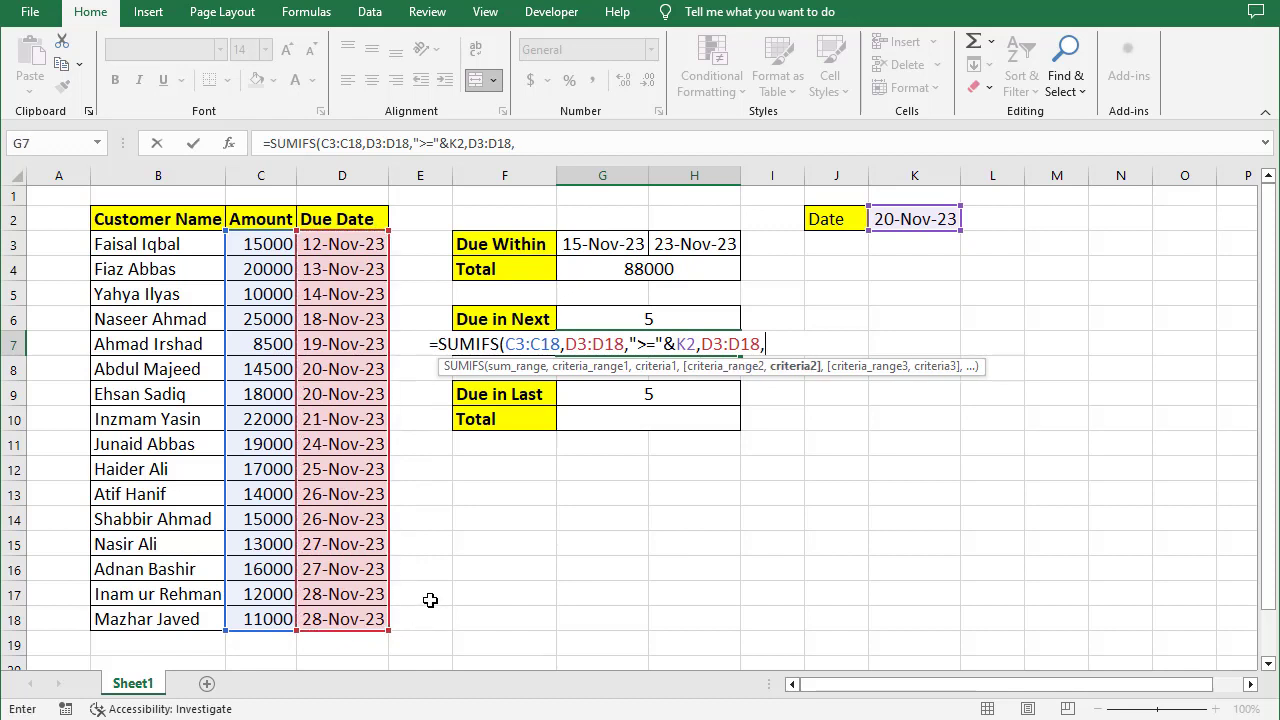
type("\"<=\"&")
- Add the second criterion "<="&K2+G6, close the SUMIFS and enter it
left_click(900, 218)
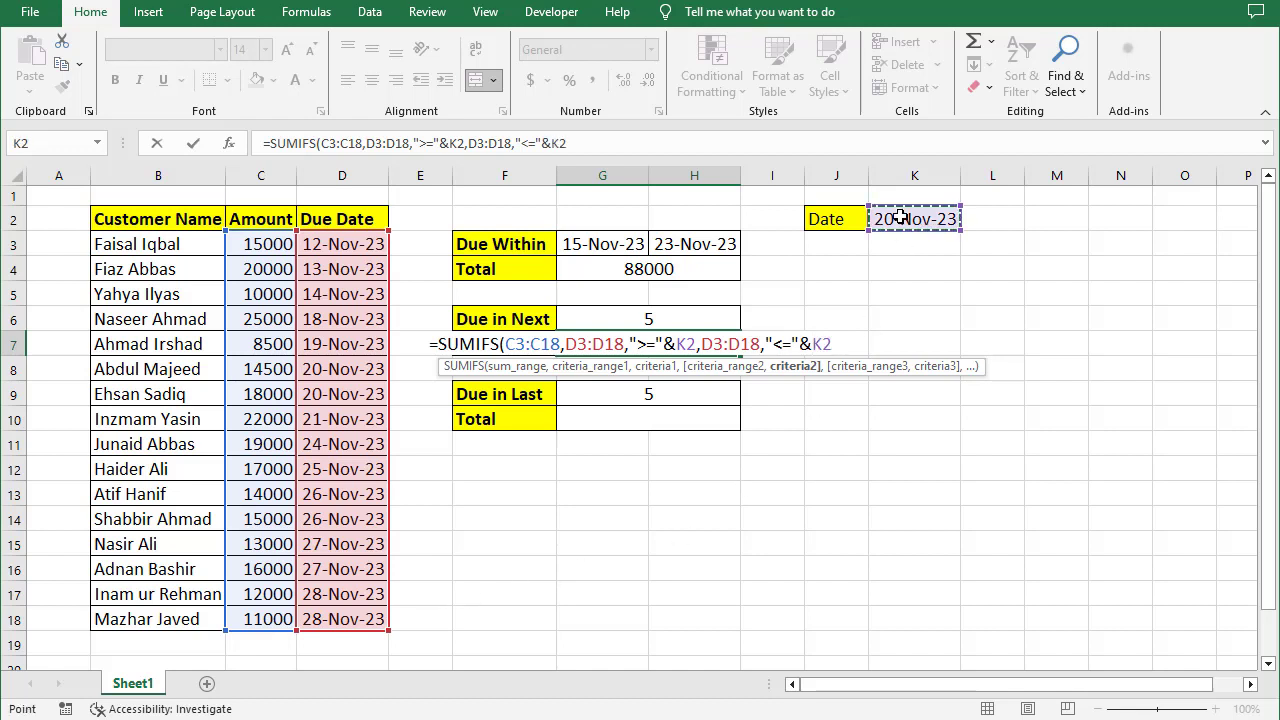
type("+")
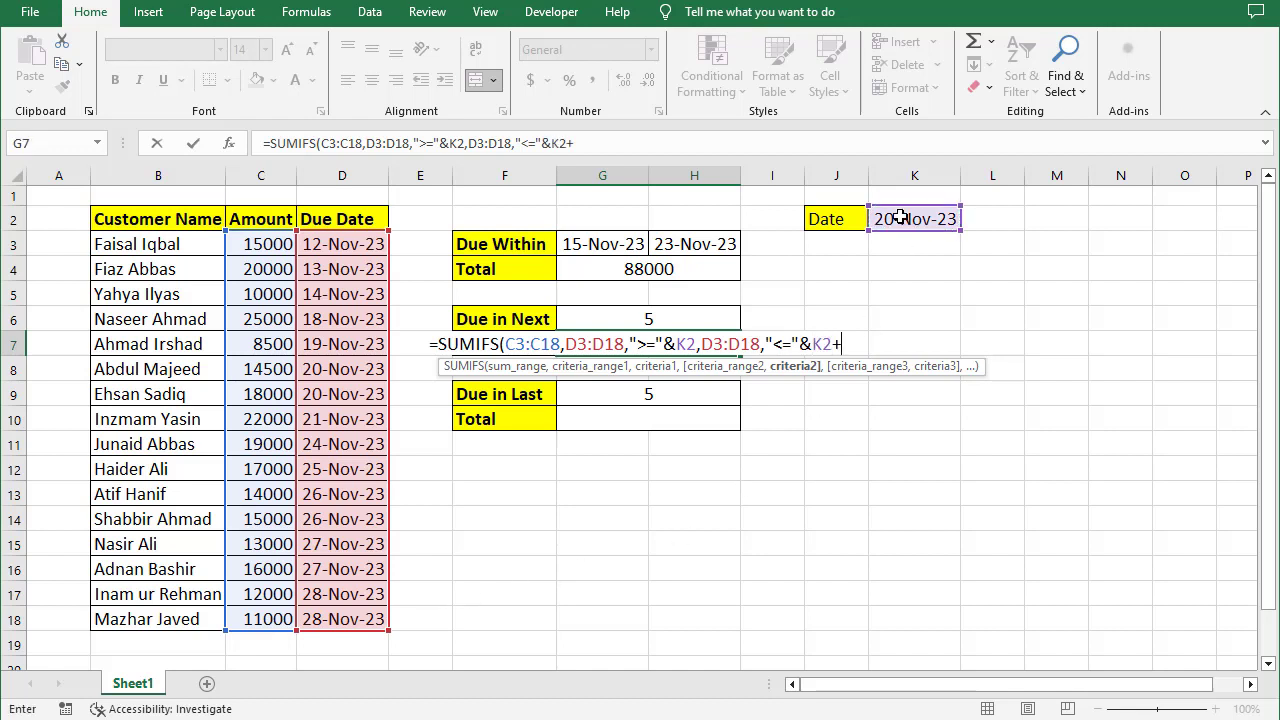
left_click(663, 318)
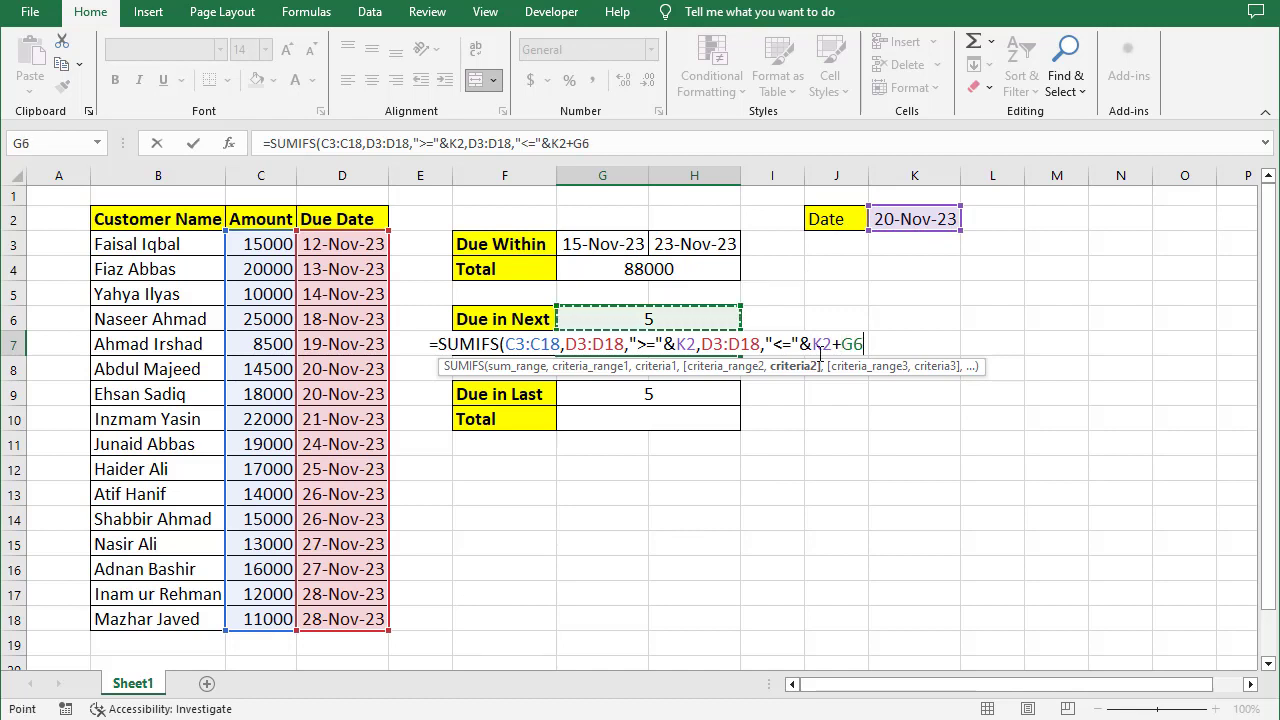
type(")")
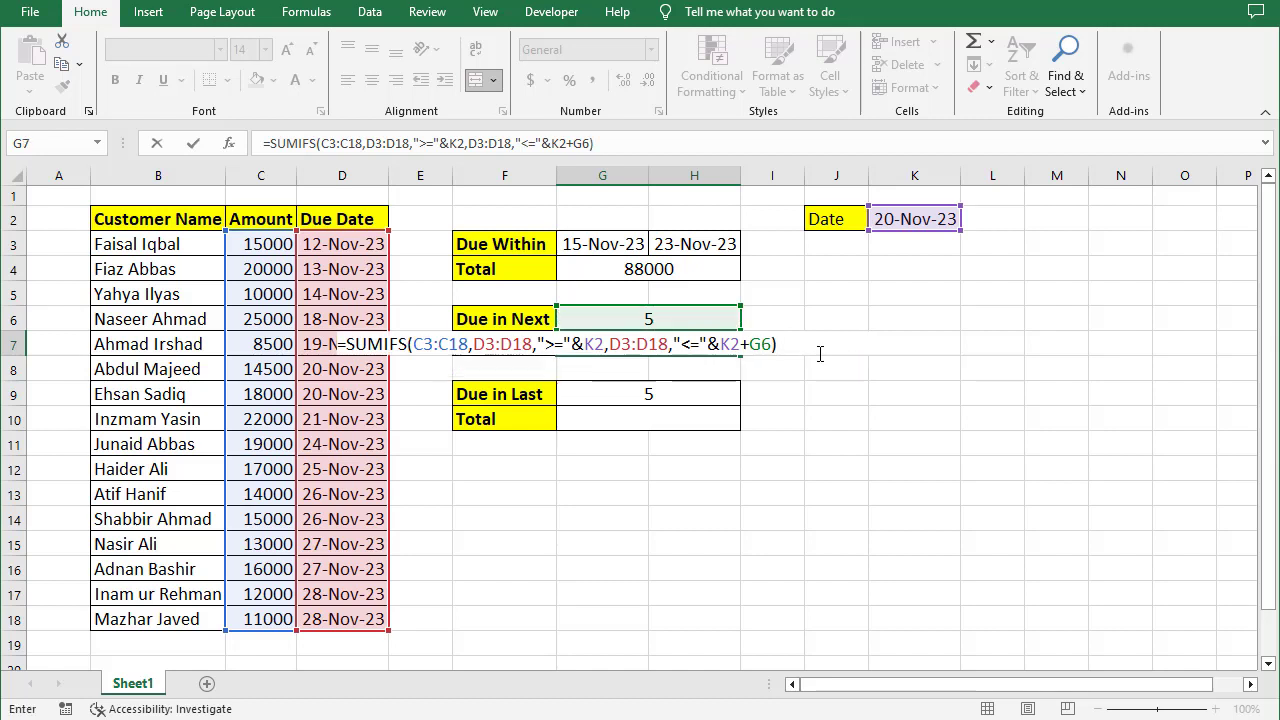
key("Return")
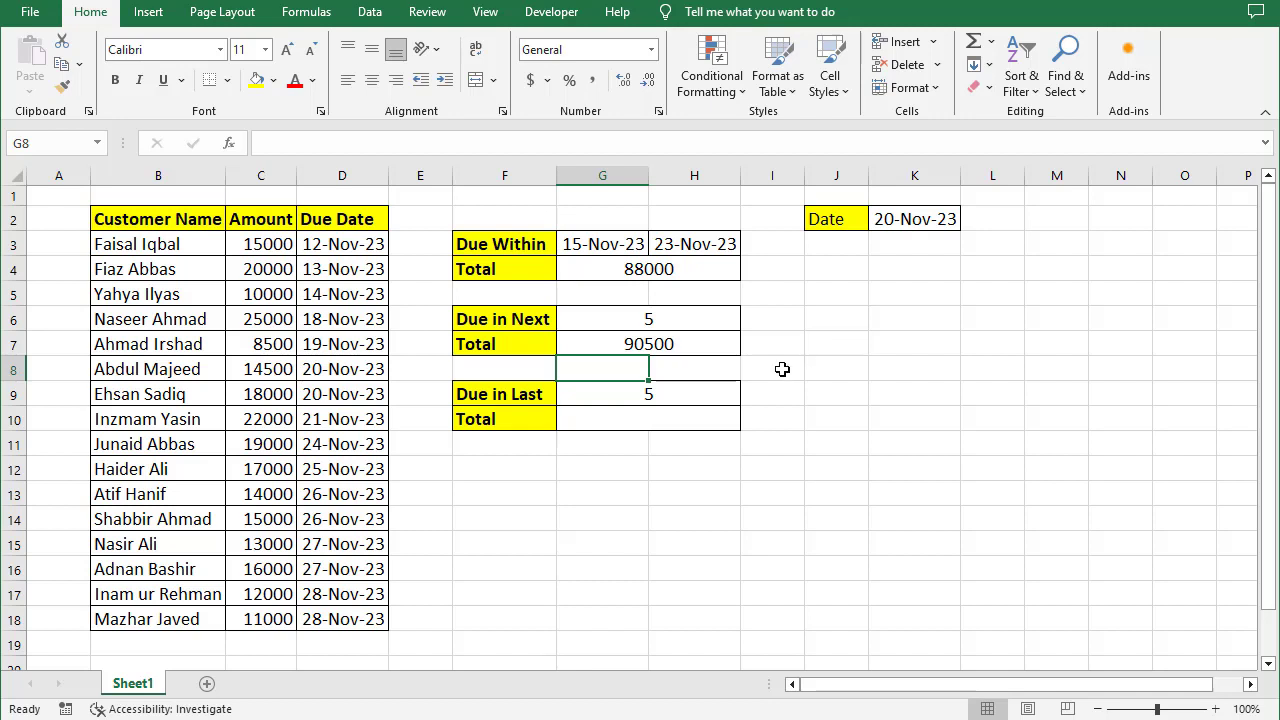
- Change the Due in Next formula's first condition to ">"&K2 so it excludes the reference date
left_click(656, 344)
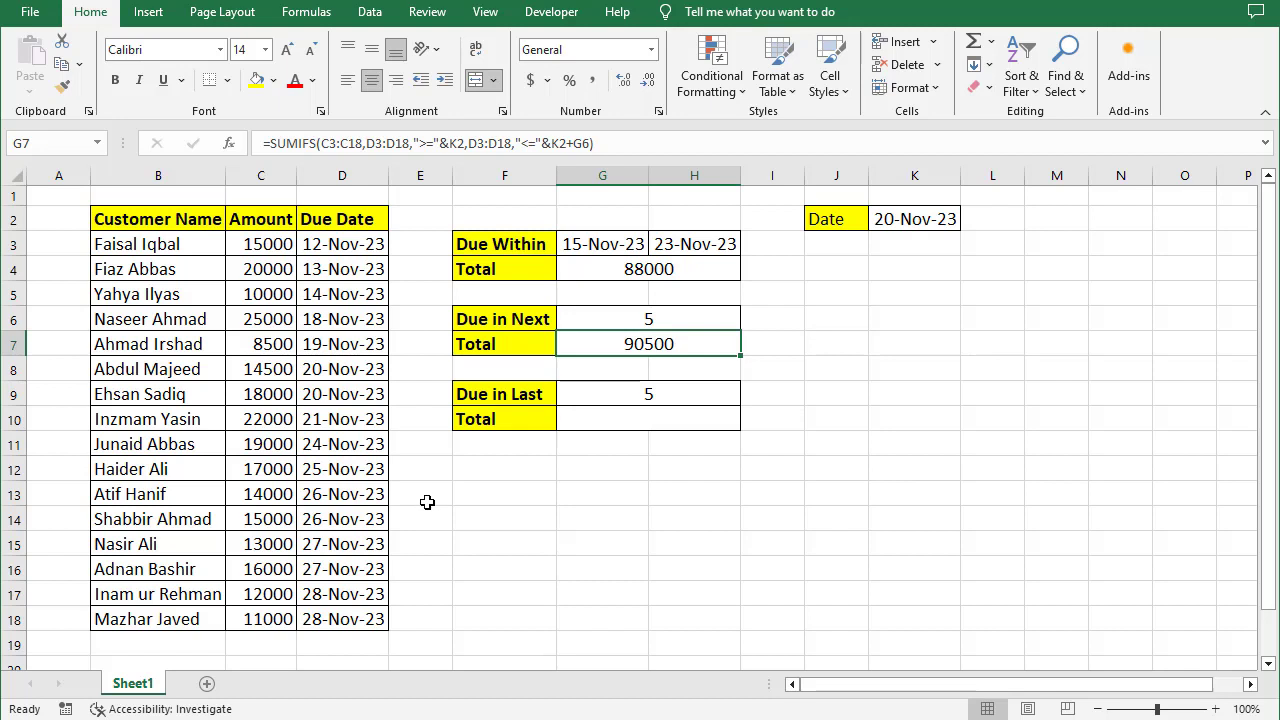
left_click_drag(272, 369, 274, 469)
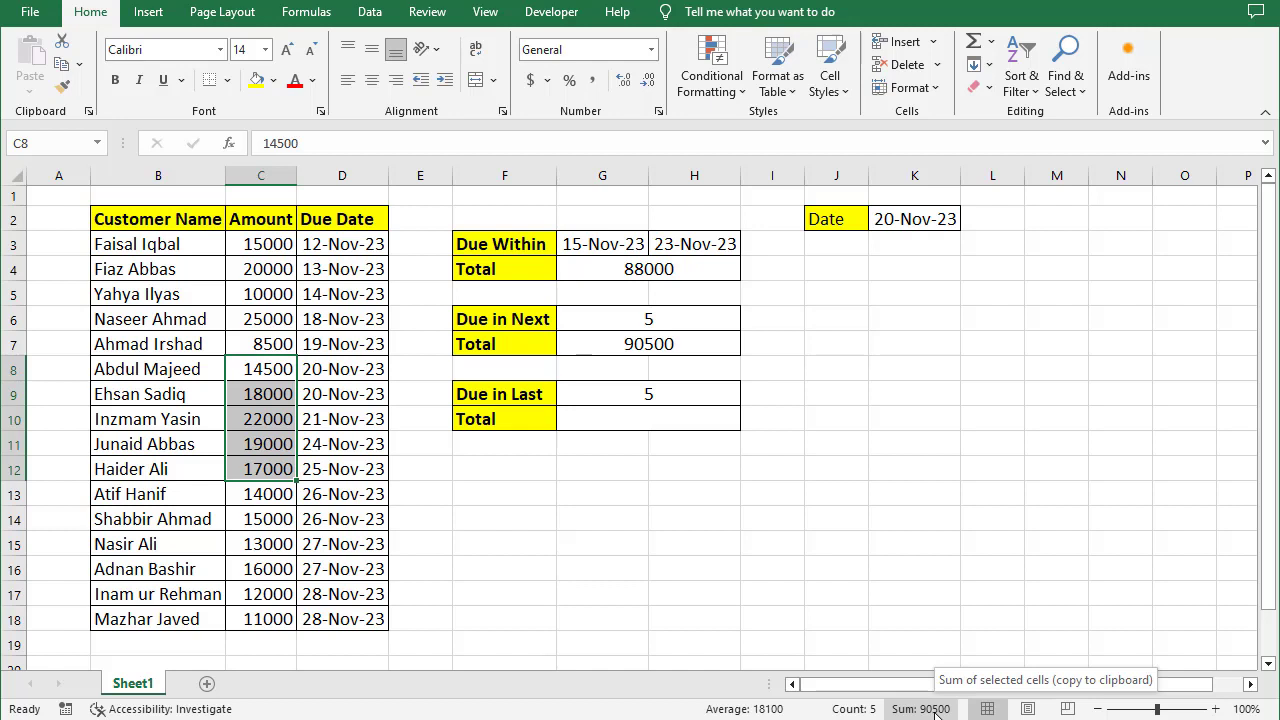
left_click(659, 347)
double_click(659, 347)
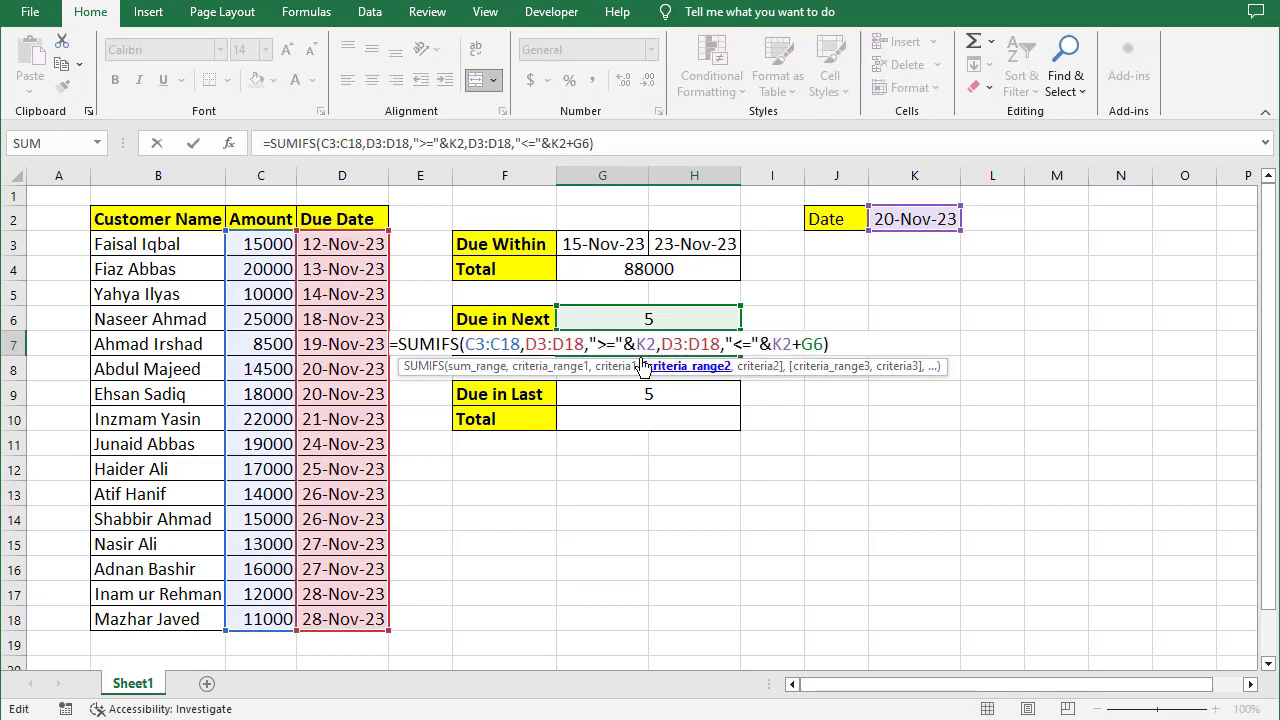
left_click(617, 344)
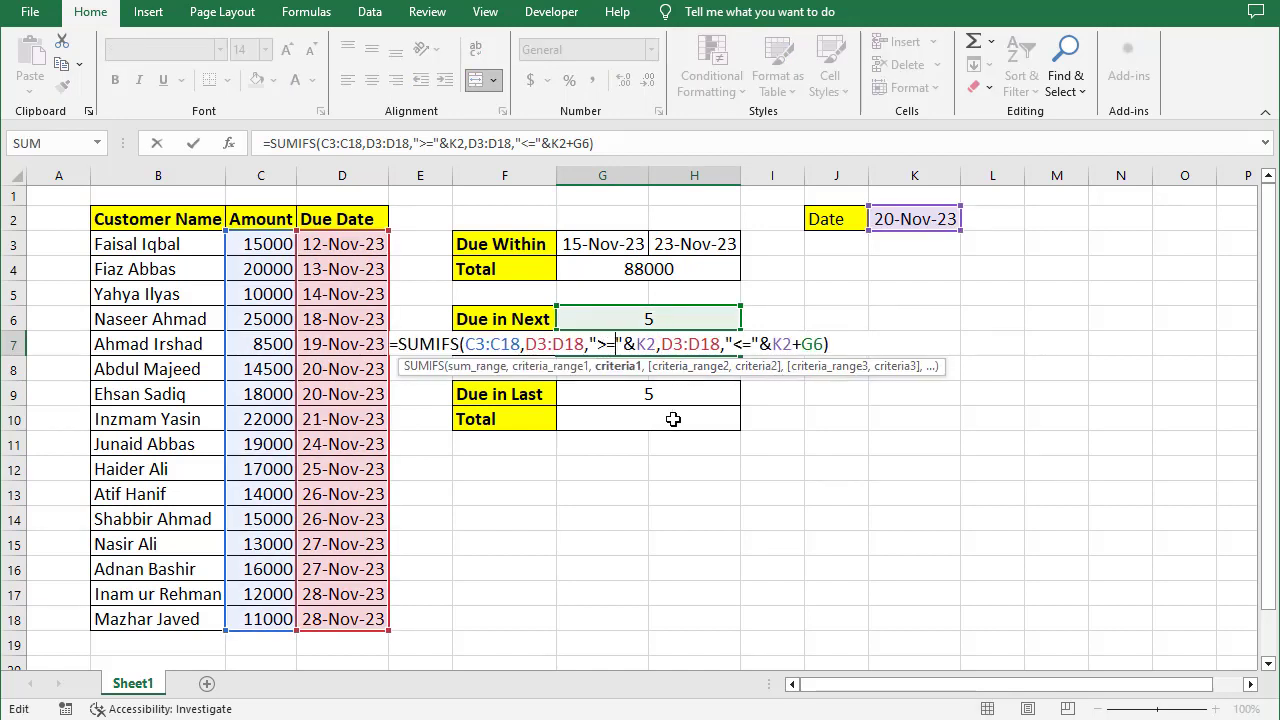
key("BackSpace")
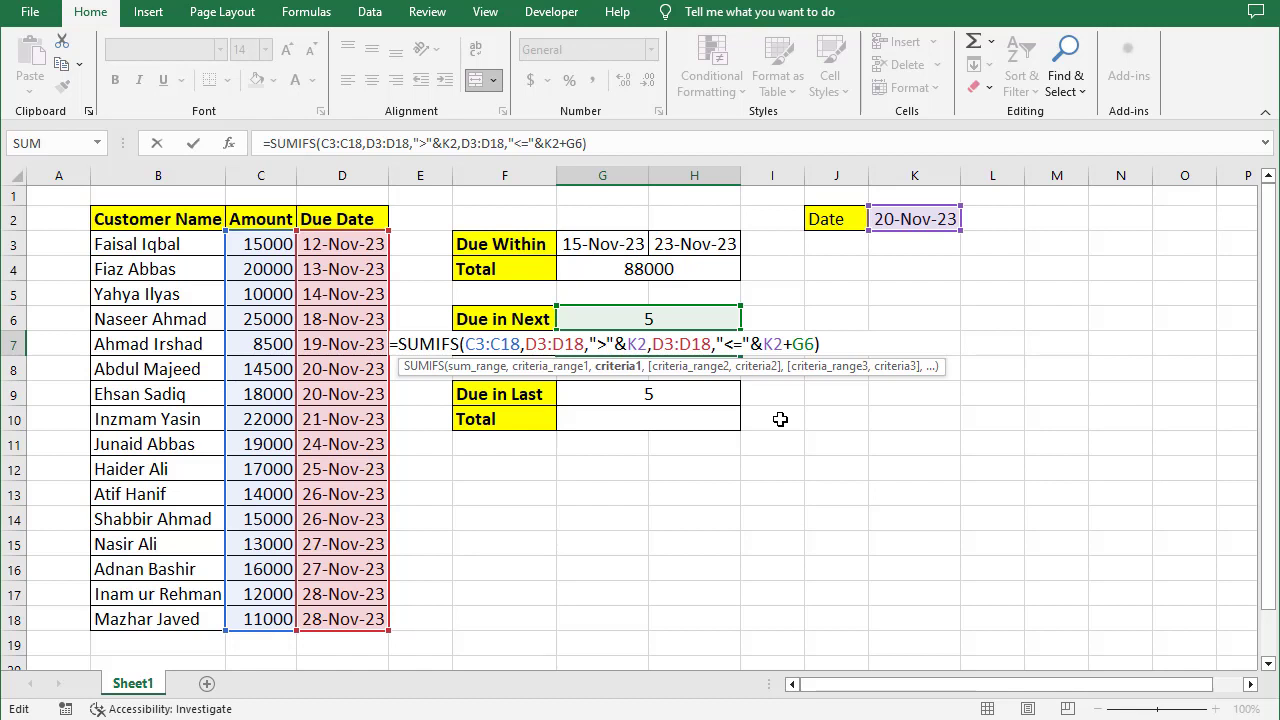
key("Return")
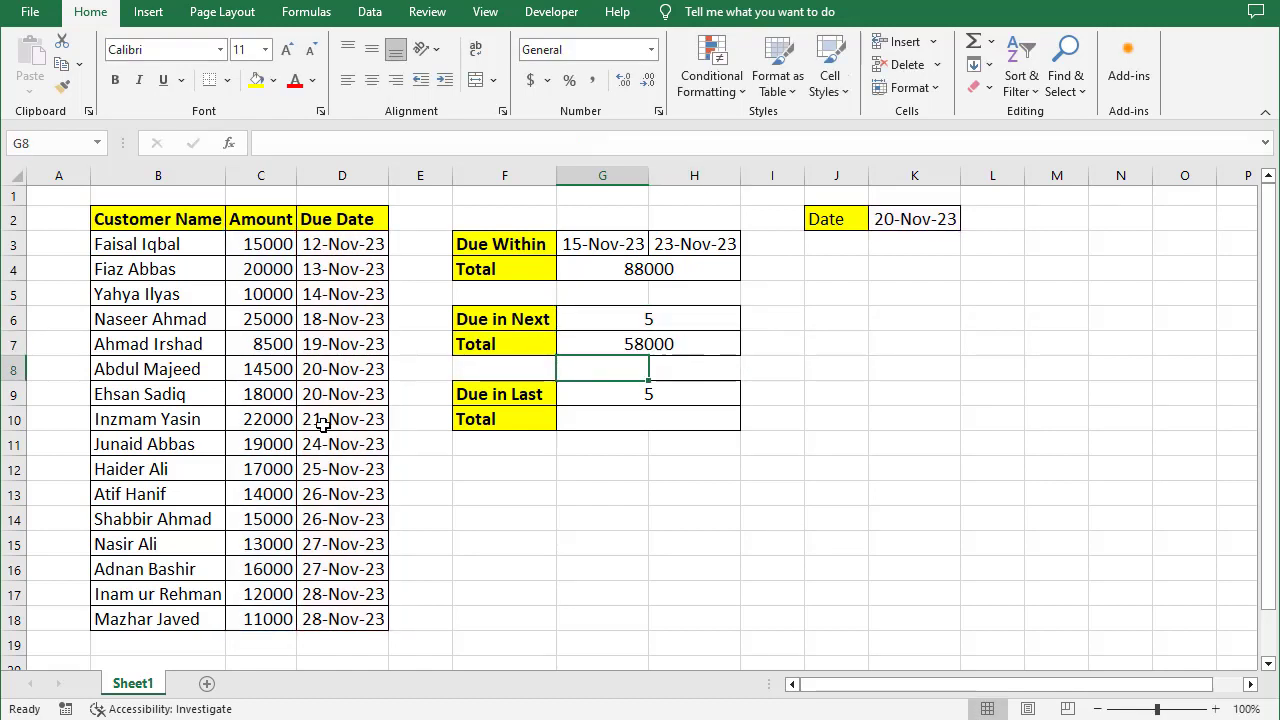
- Restore the Due in Next formula's first condition to ">="&K2
left_click_drag(279, 423, 279, 468)
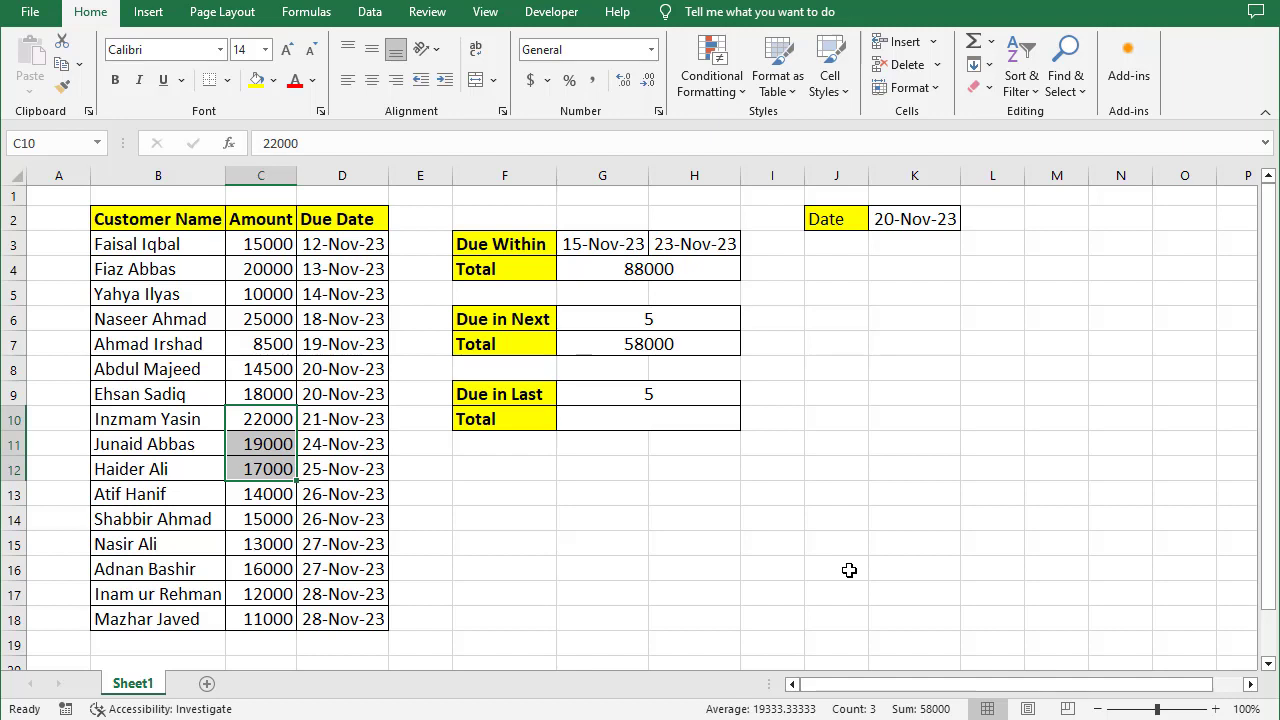
left_click(697, 345)
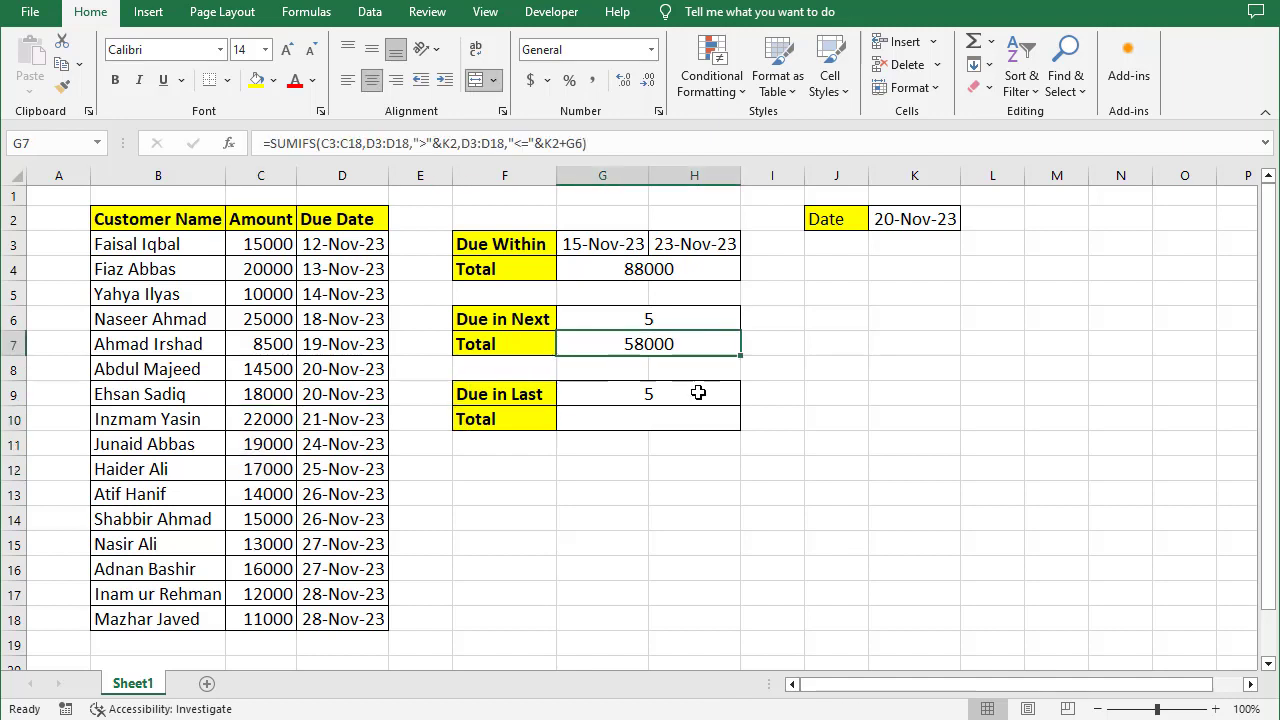
double_click(665, 343)
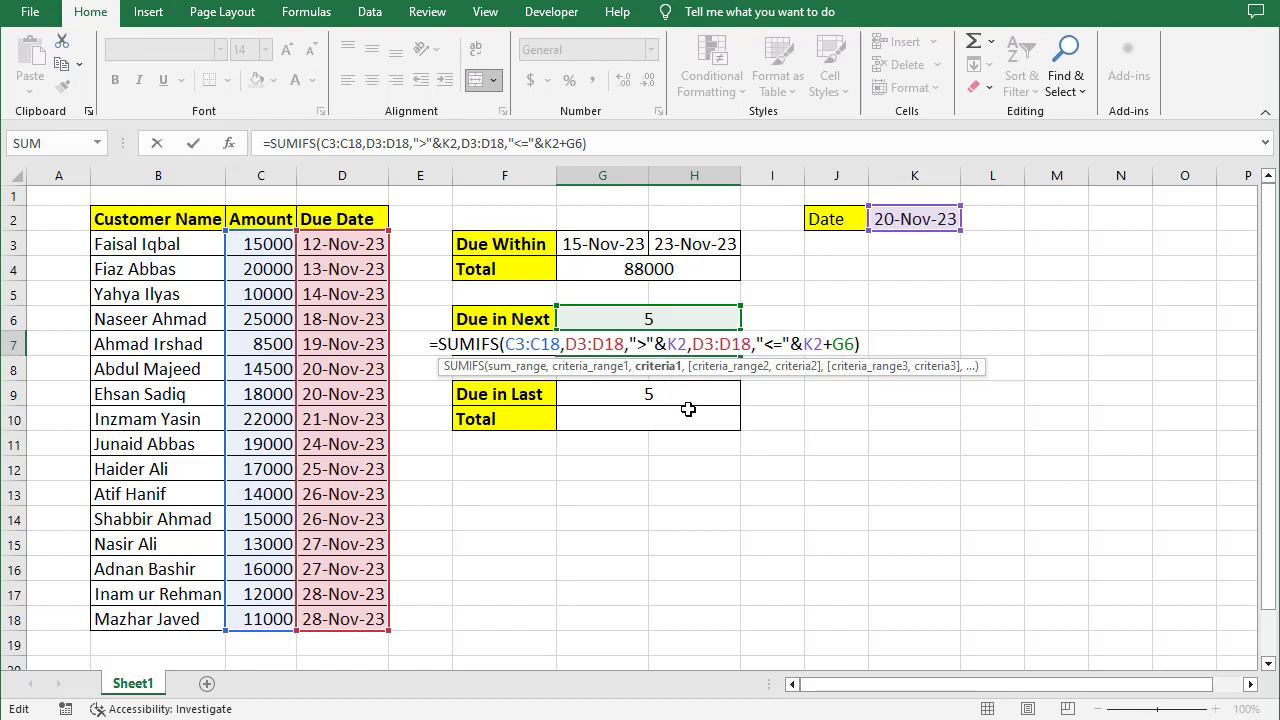
type("=")
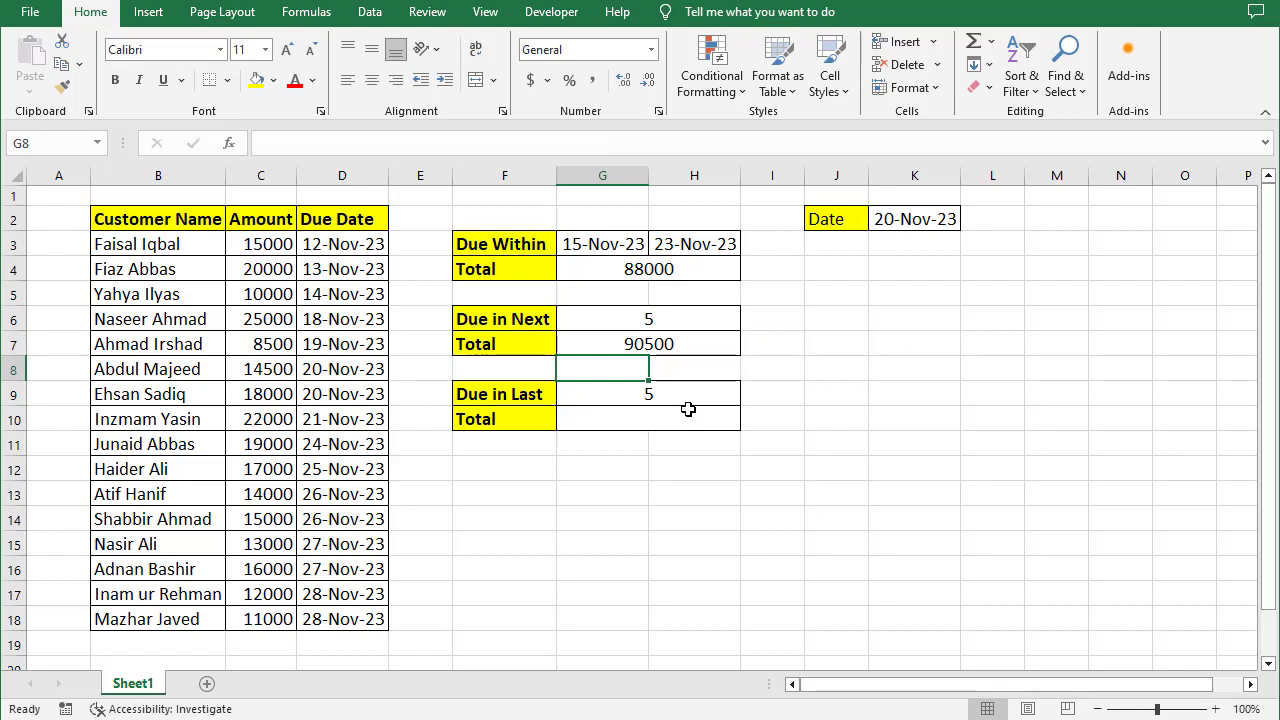
- Start a SUMIFS formula in the Due in Last total cell, using C3:C18 as the sum range
left_click(927, 218)
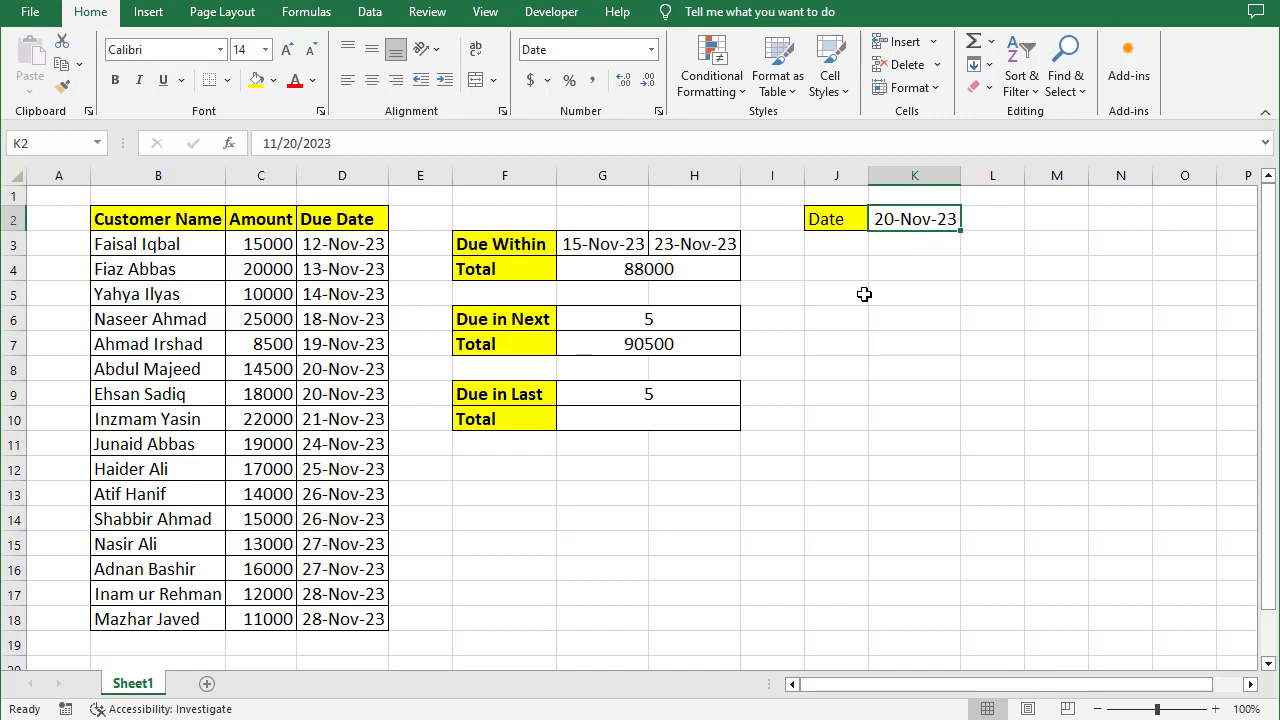
left_click(656, 421)
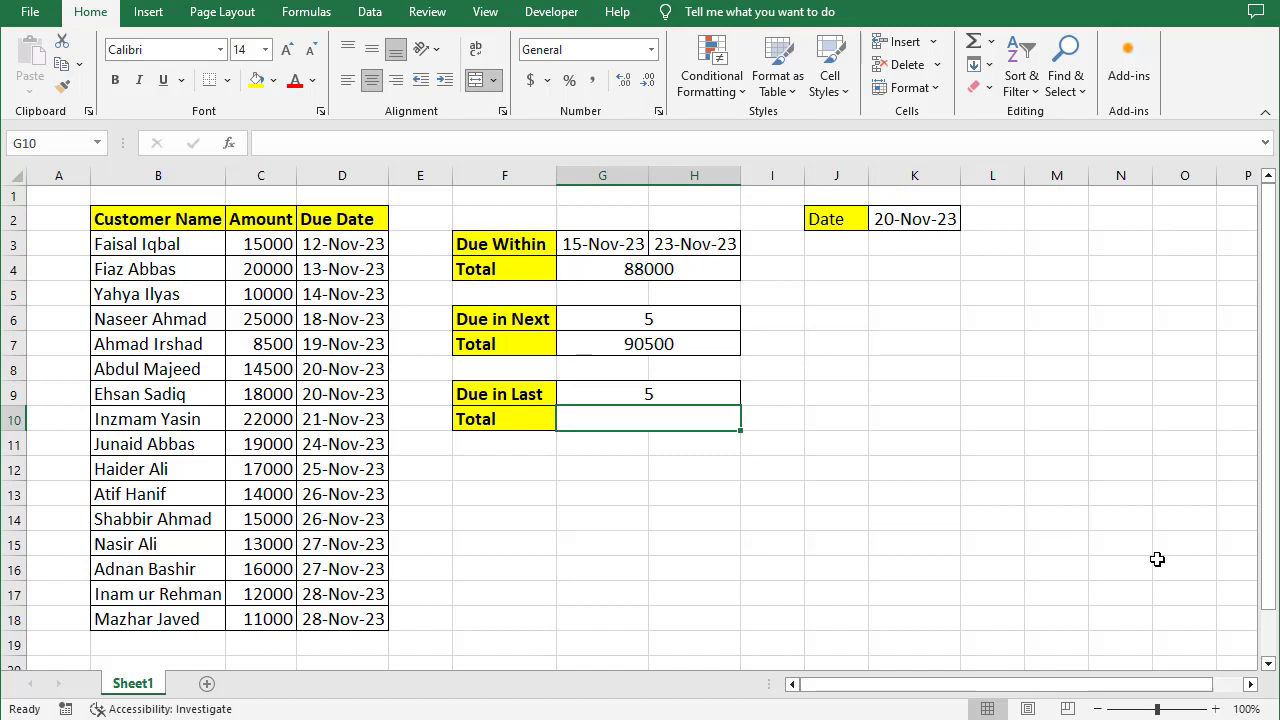
type("=sum")
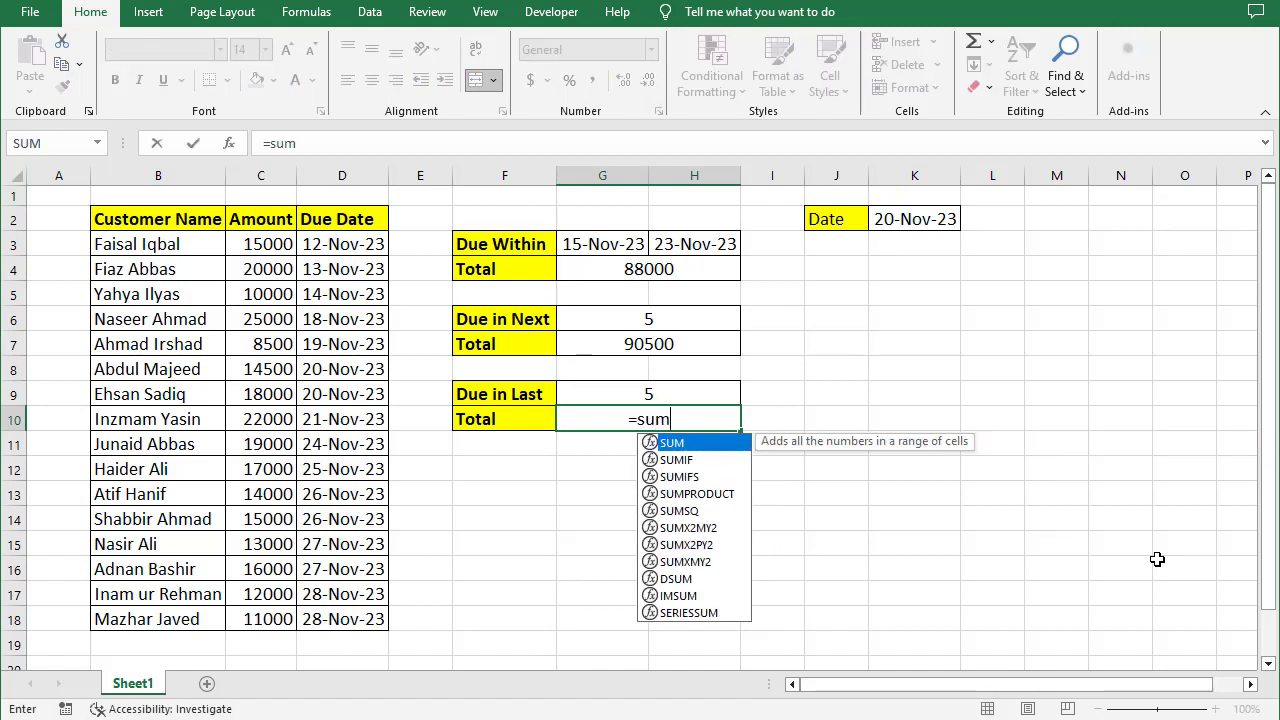
type("ifs")
key("Tab")
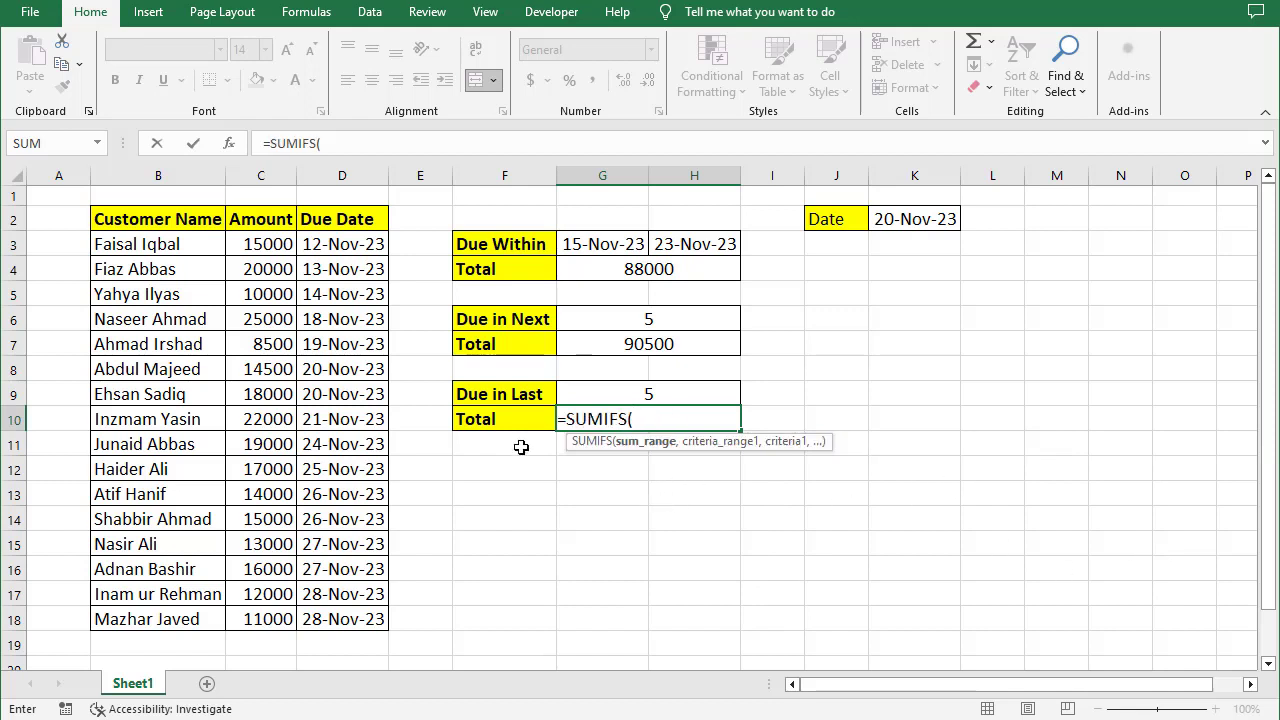
left_click_drag(262, 246, 270, 611)
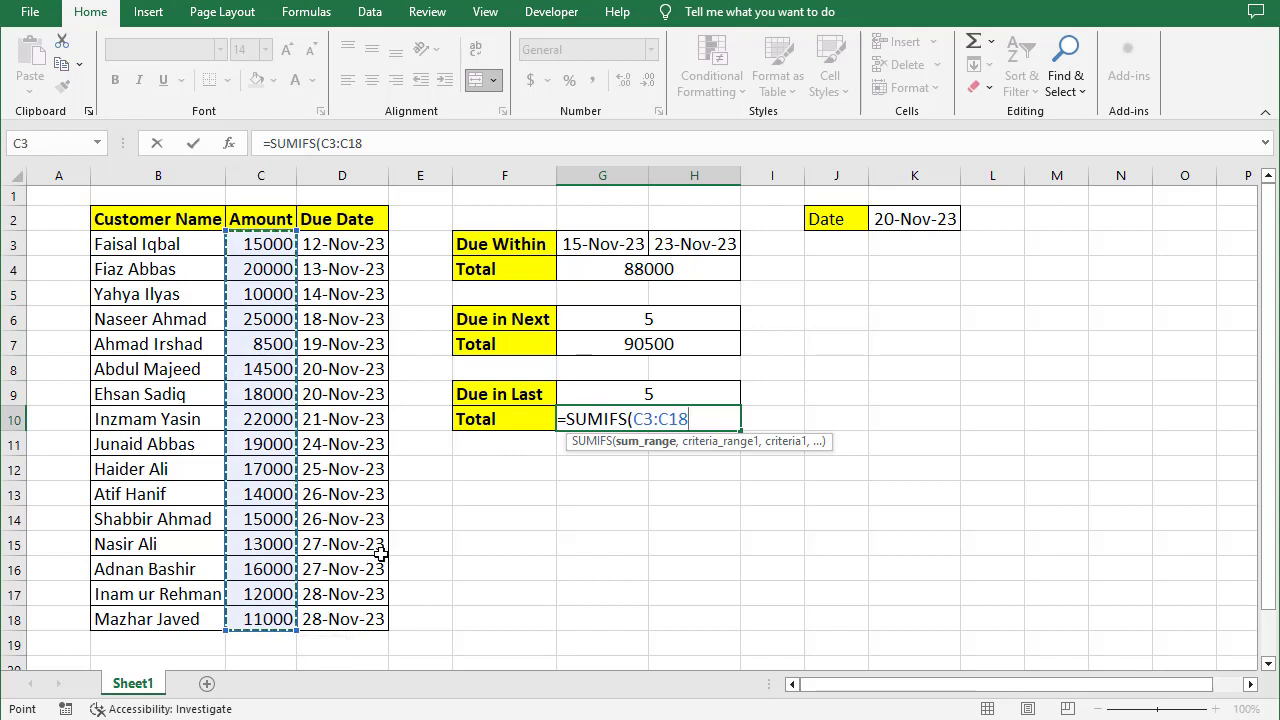
type(",")
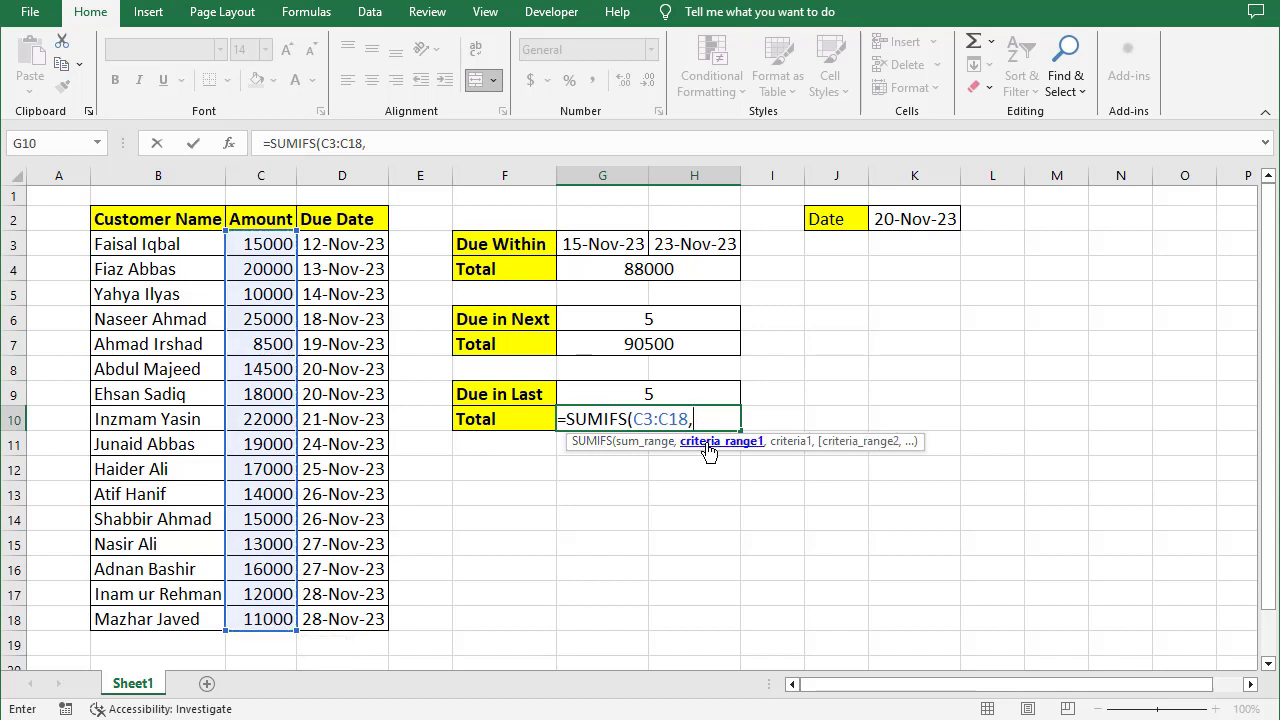
- Add D3:D18 as the first criteria range with the criterion "<="&K2
left_click_drag(338, 246, 345, 614)
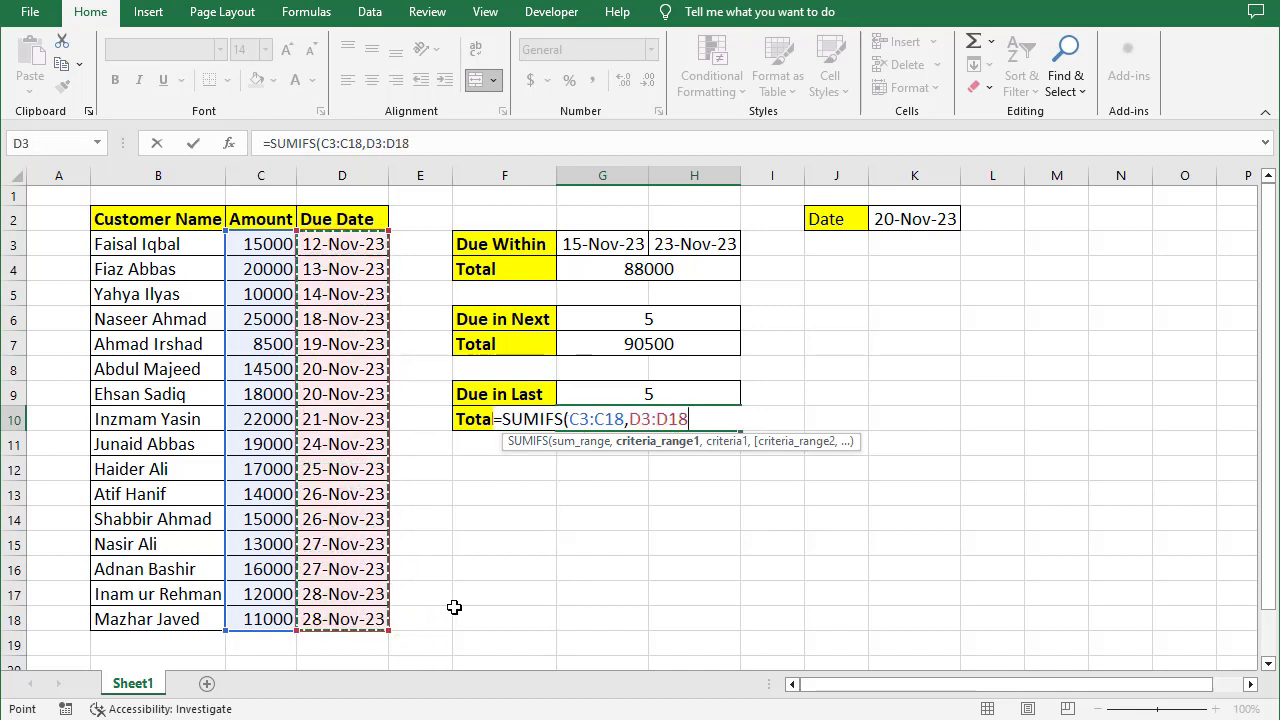
type(",")
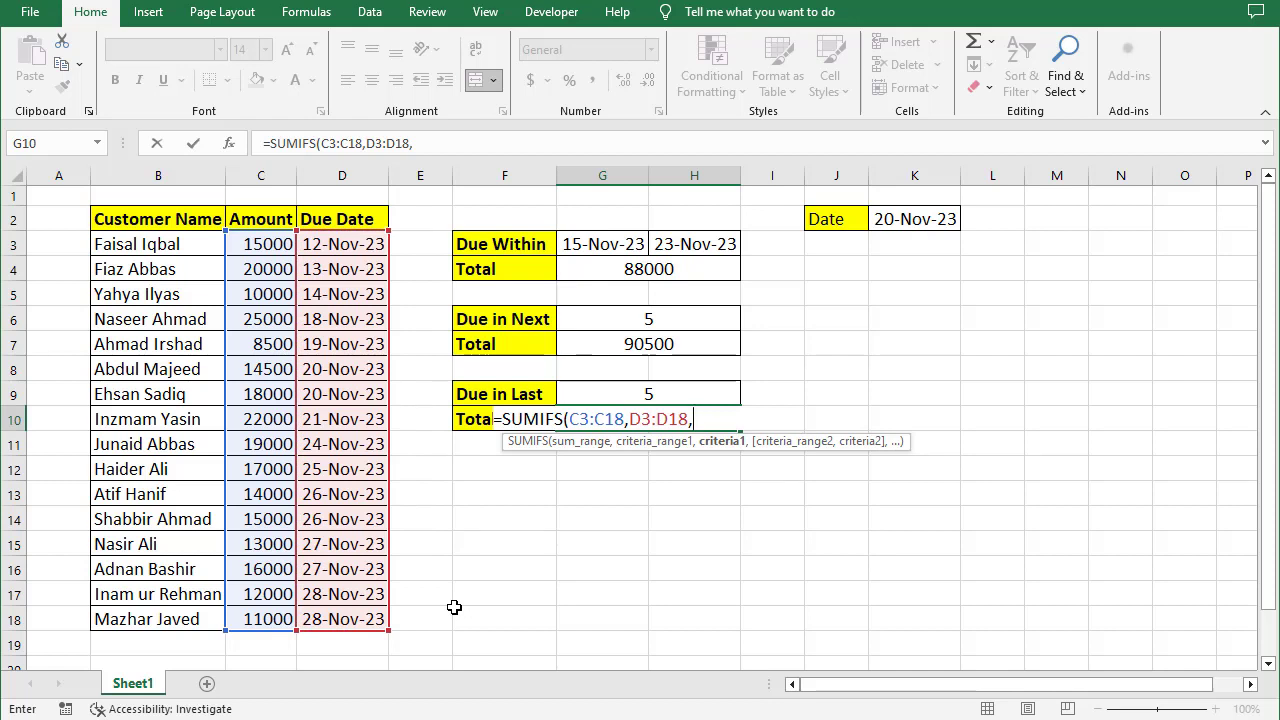
type("\"<=\"&")
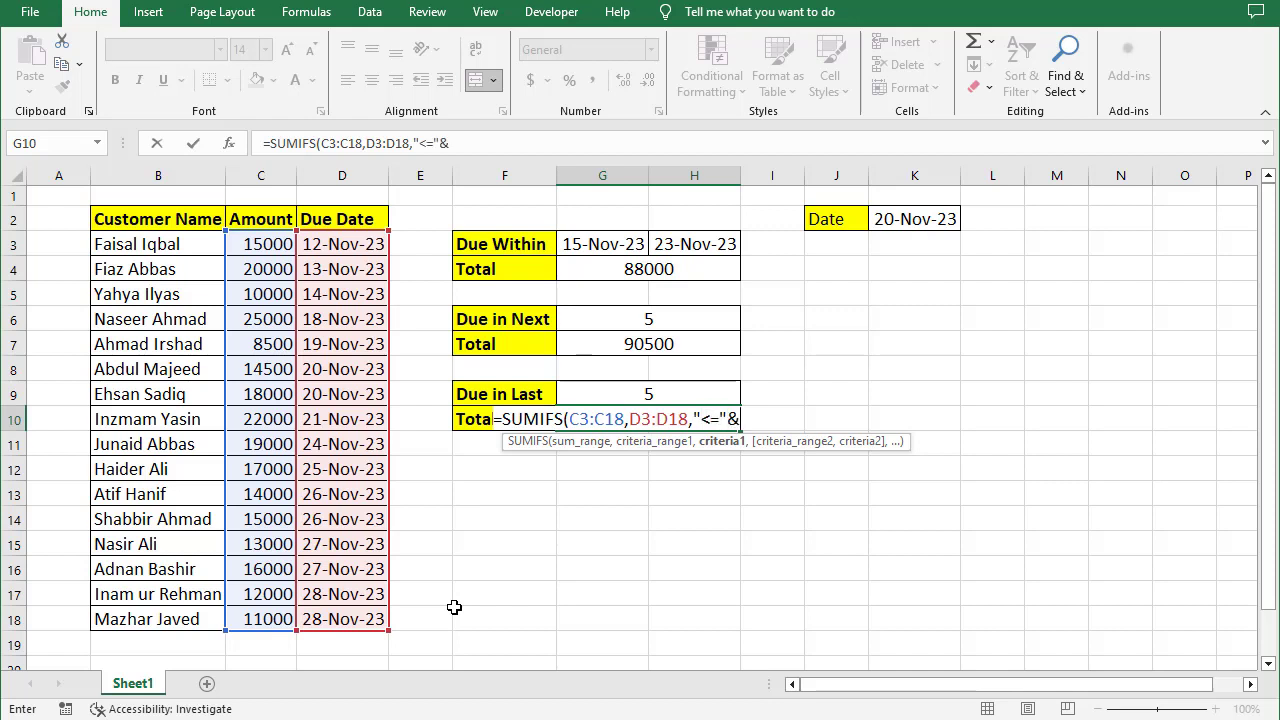
left_click(924, 221)
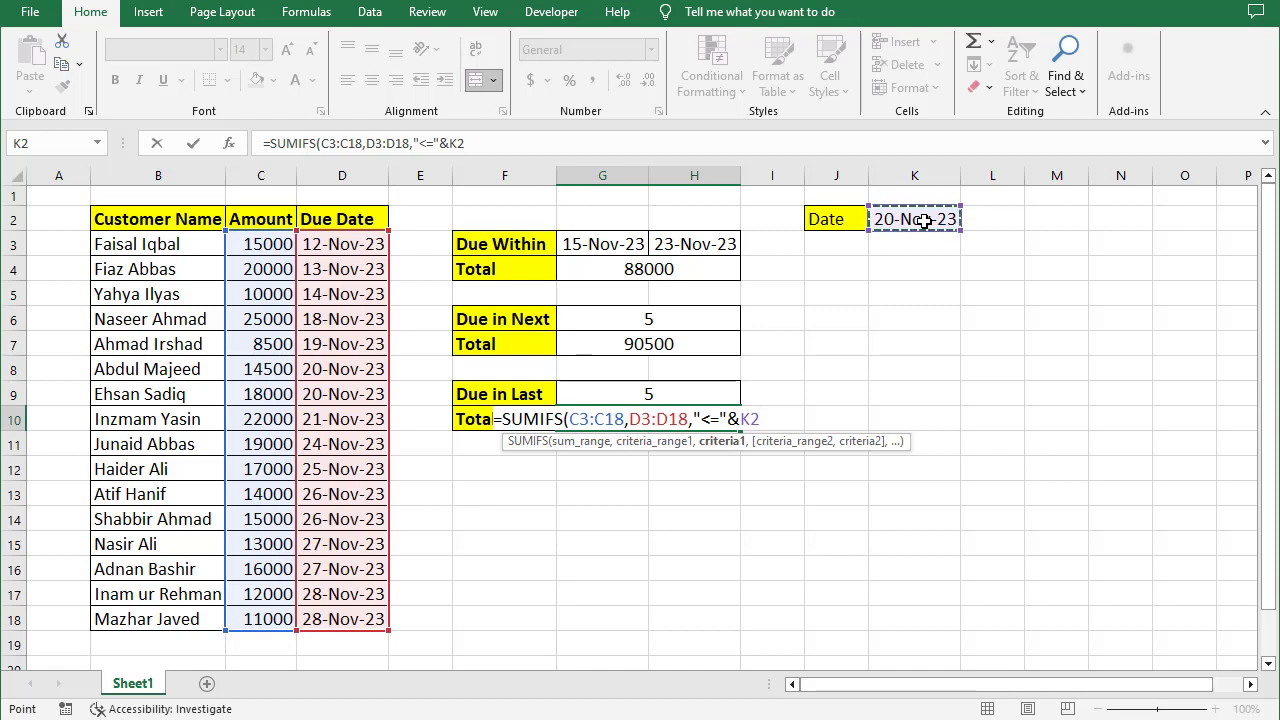
type(",")
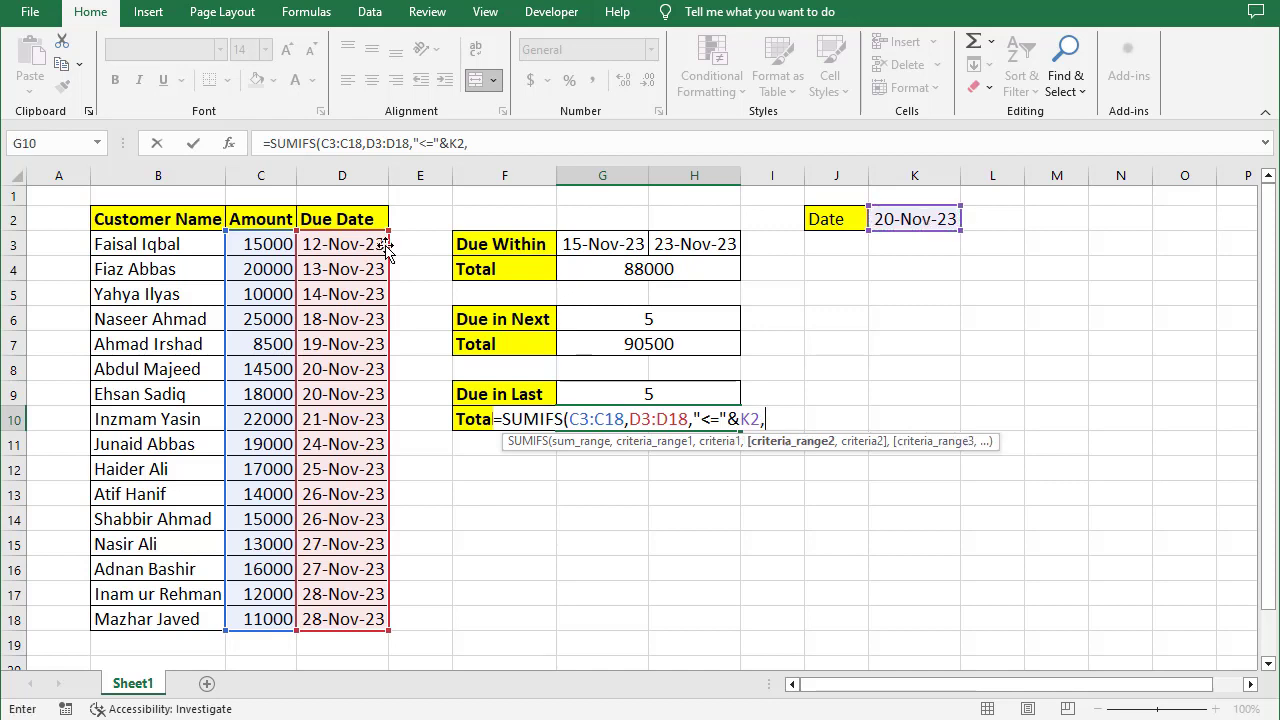
- Add D3:D18 as the second criteria range with the criterion ">="&K2-G9, close the SUMIFS and enter it
left_click_drag(336, 246, 337, 622)
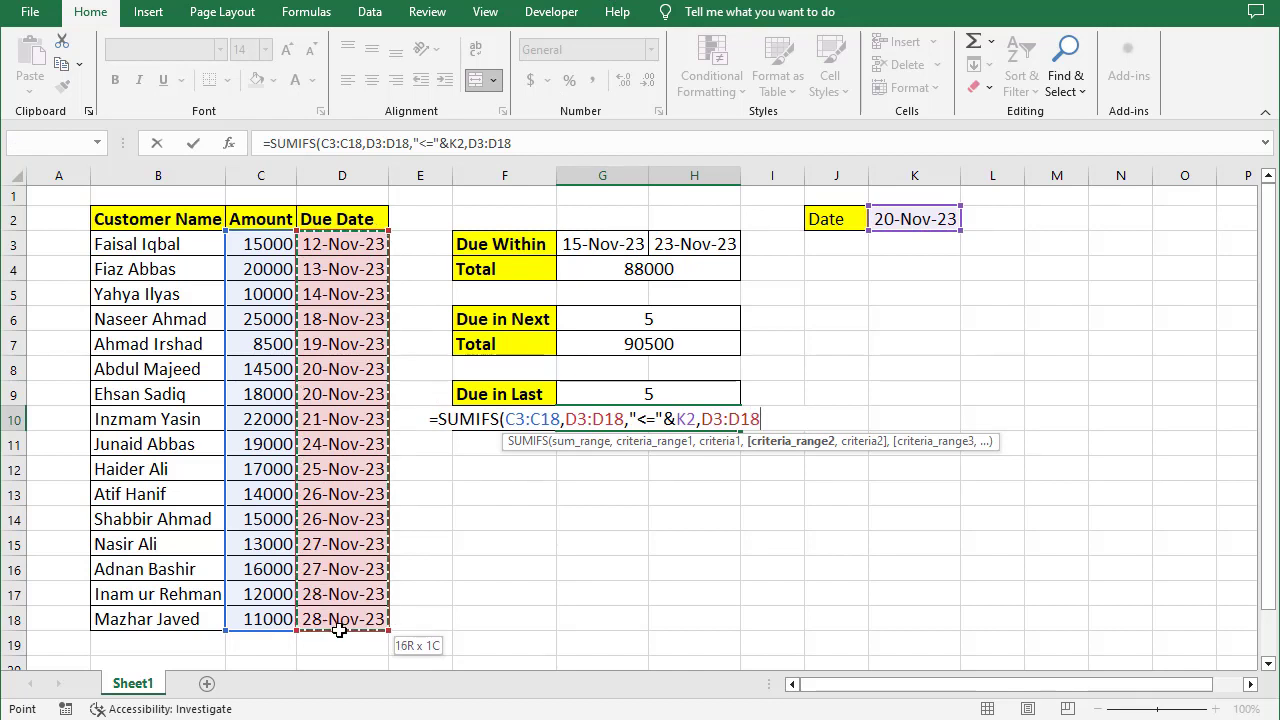
type(",")
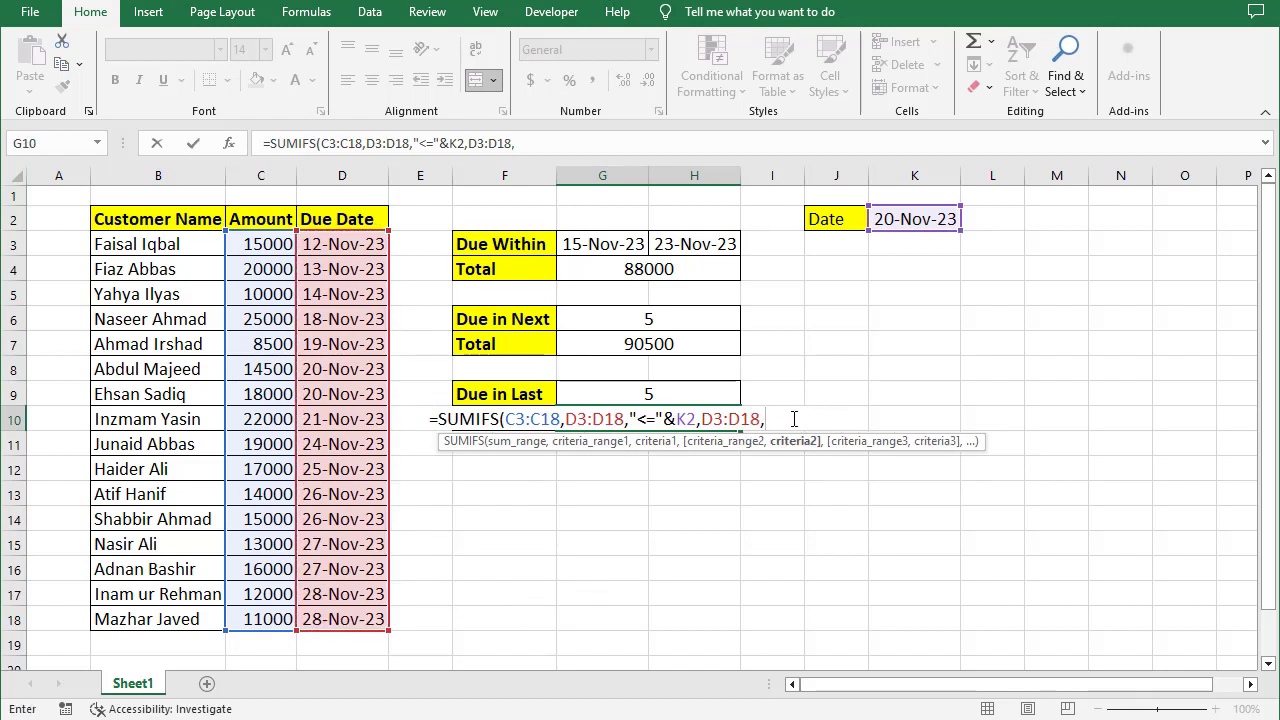
type("\">=\"&")
left_click(900, 219)
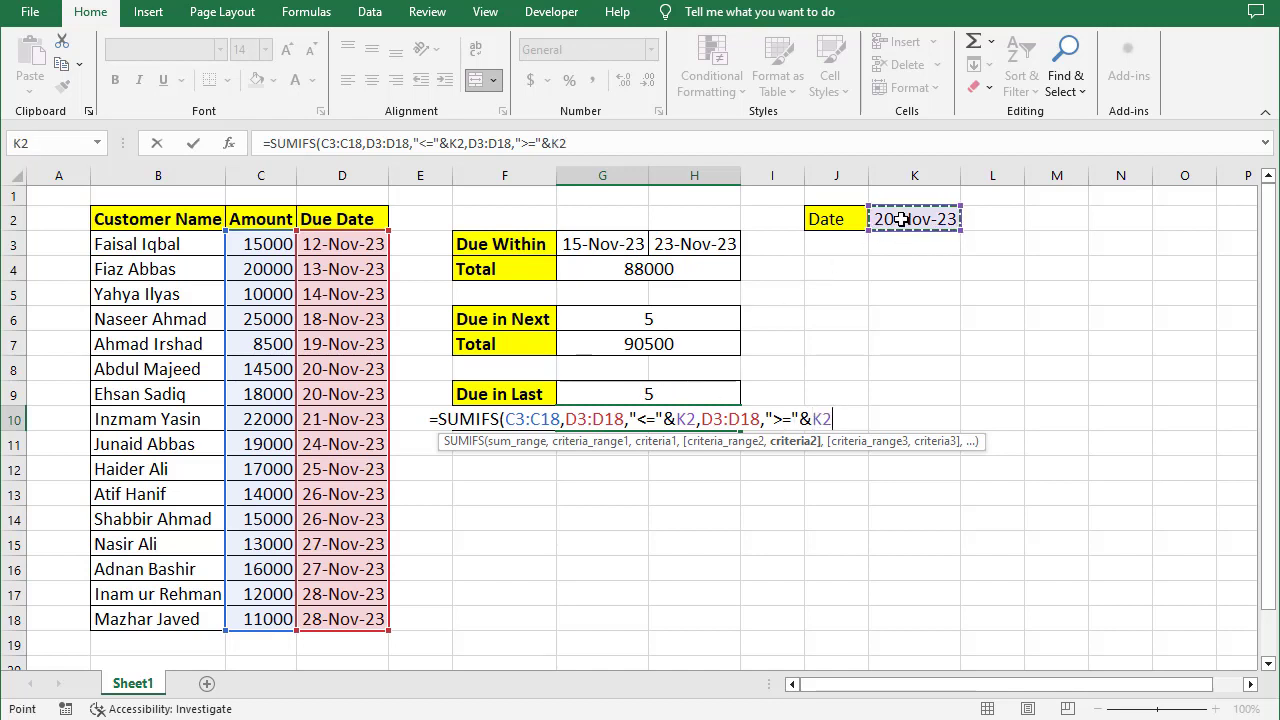
type("-")
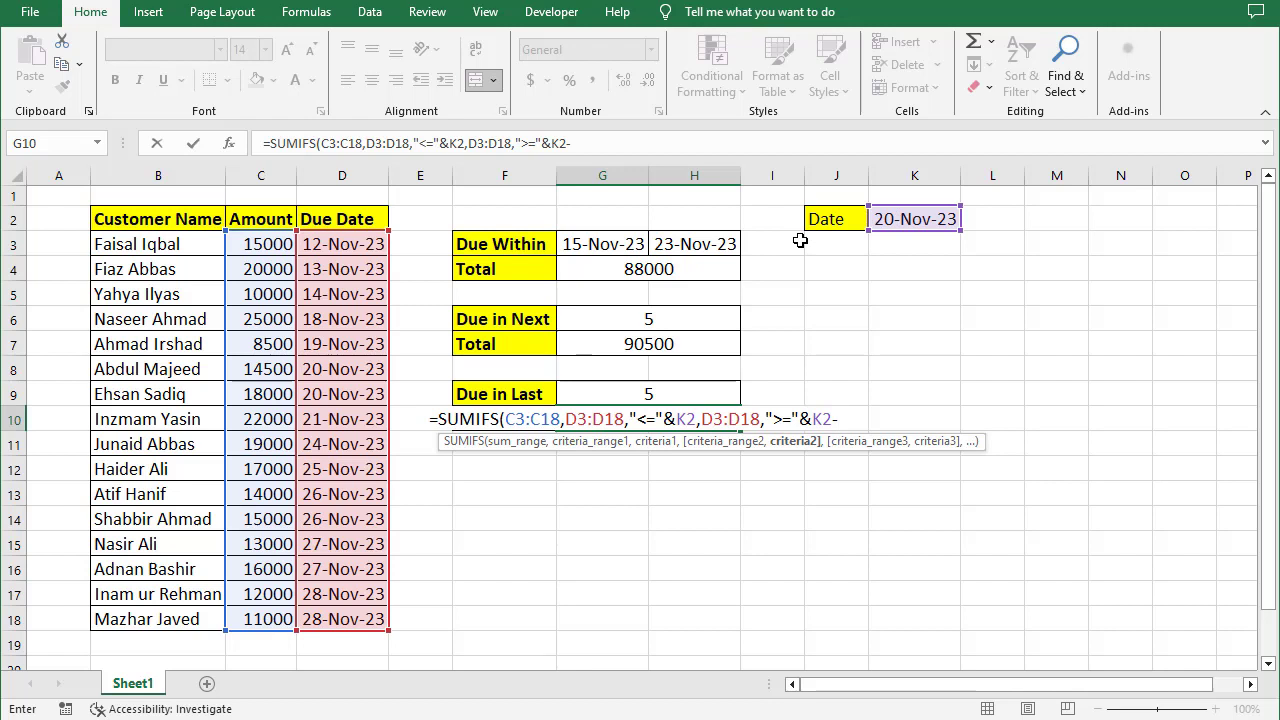
left_click(688, 393)
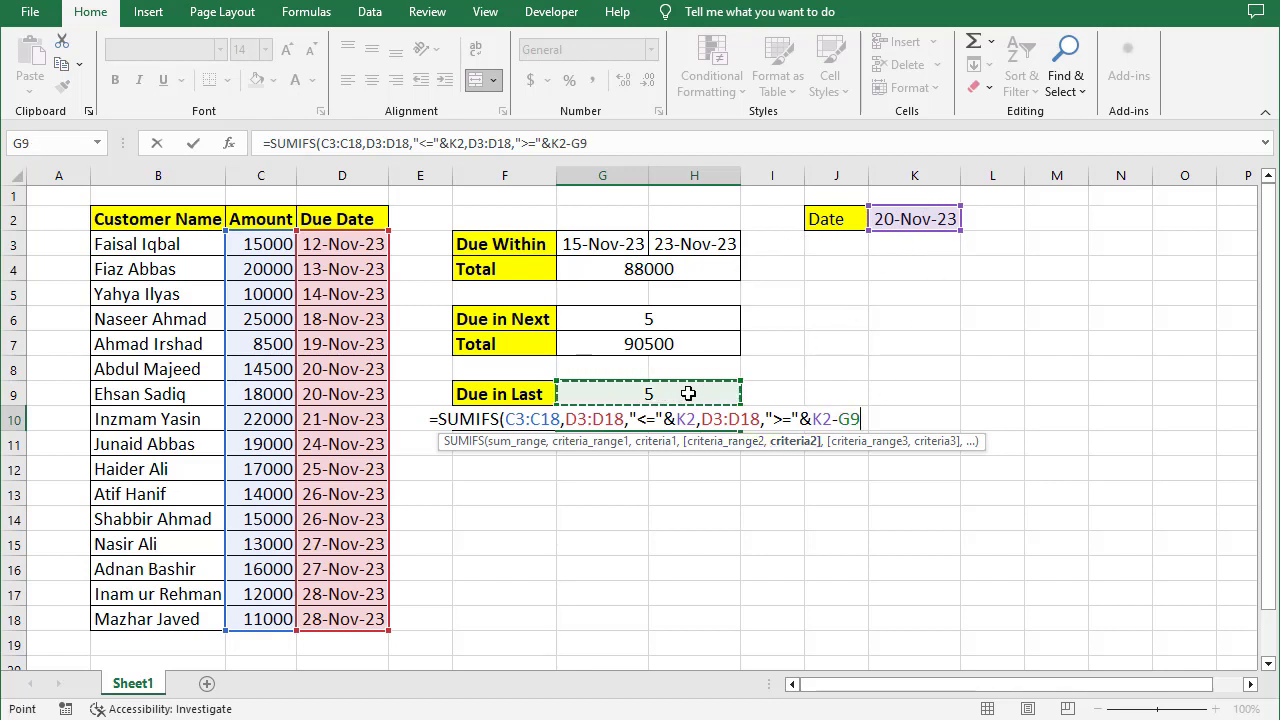
type(")")
key("Return")
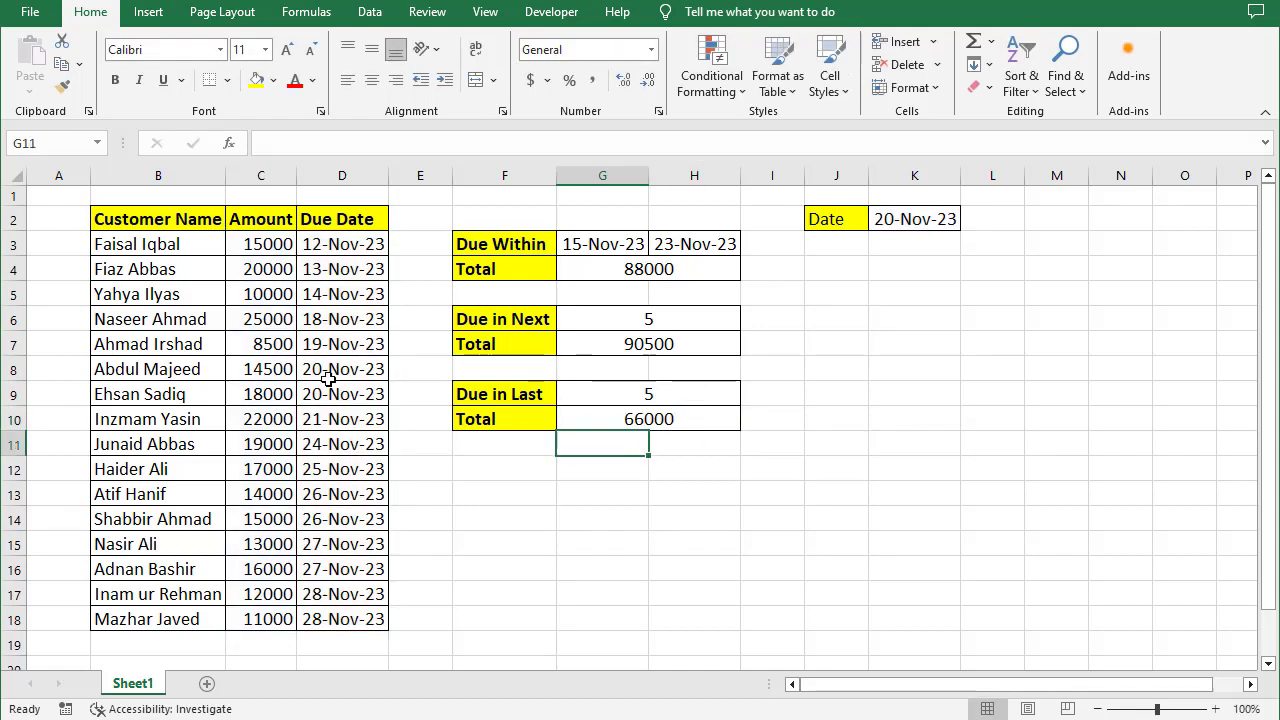
- Select the amounts in C6:C9 to check their sum against the Due in Last total
left_click_drag(287, 400, 272, 318)
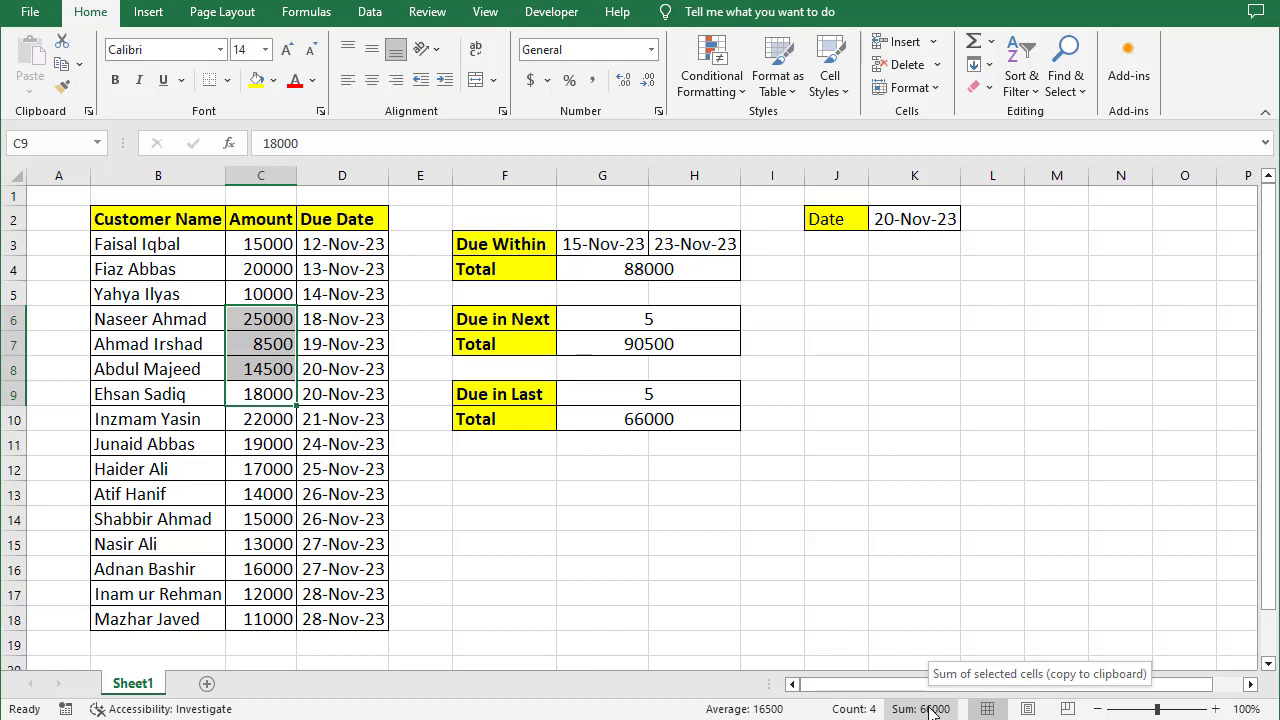
left_click(630, 365)
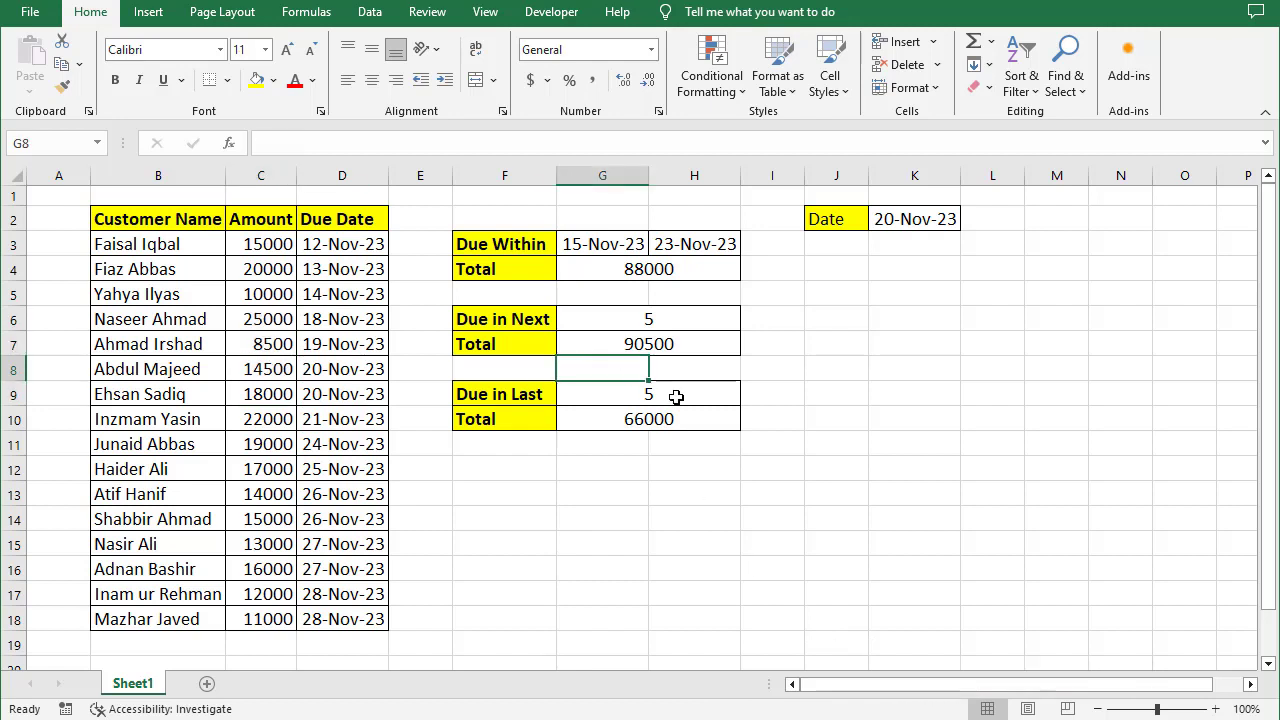